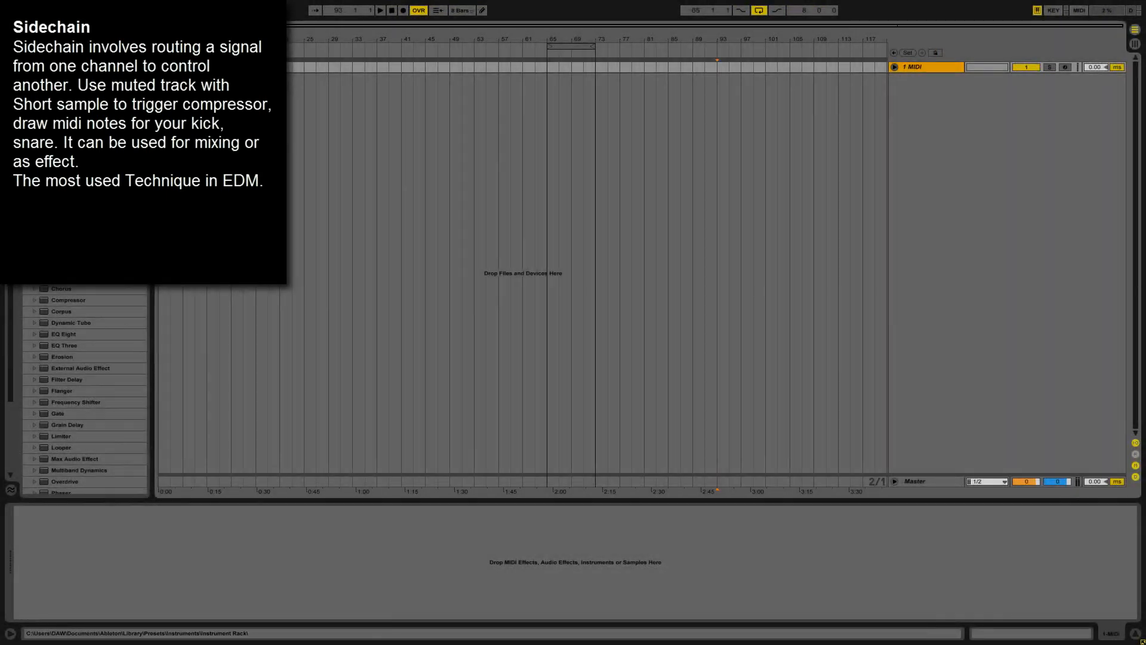
Load Operator onto the MIDI track and switch off oscillators B, C and D.
{"action": "left_click_drag", "start_coordinate": [369, 457], "coordinate": [387, 445]}
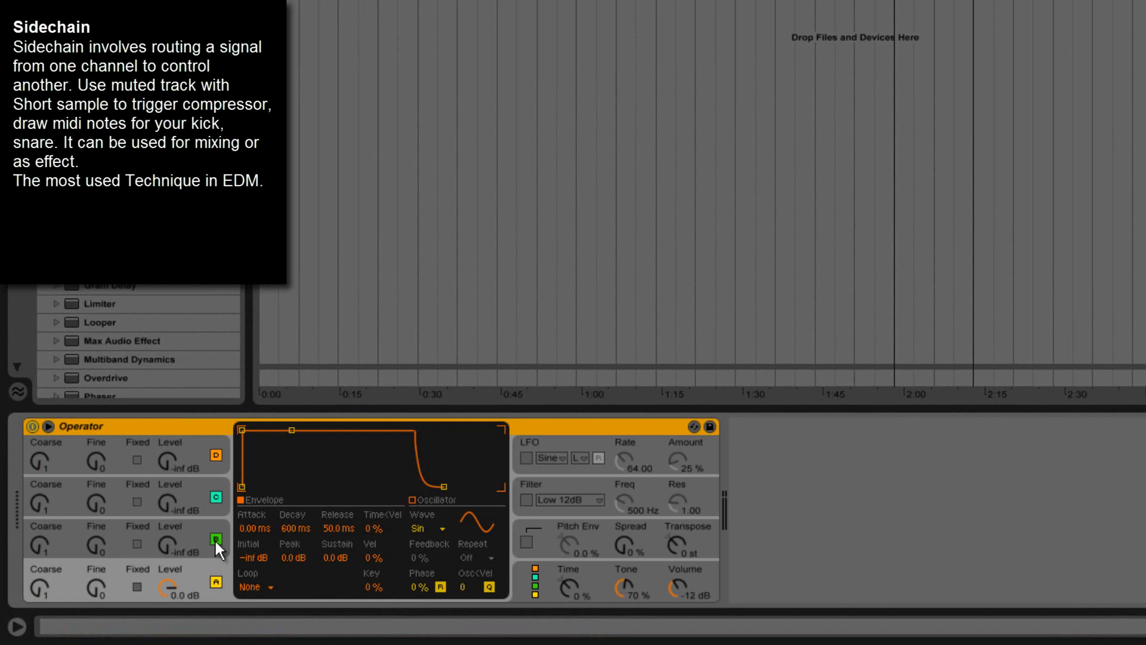
{"action": "left_click", "coordinate": [215, 540]}
{"action": "left_click", "coordinate": [214, 494]}
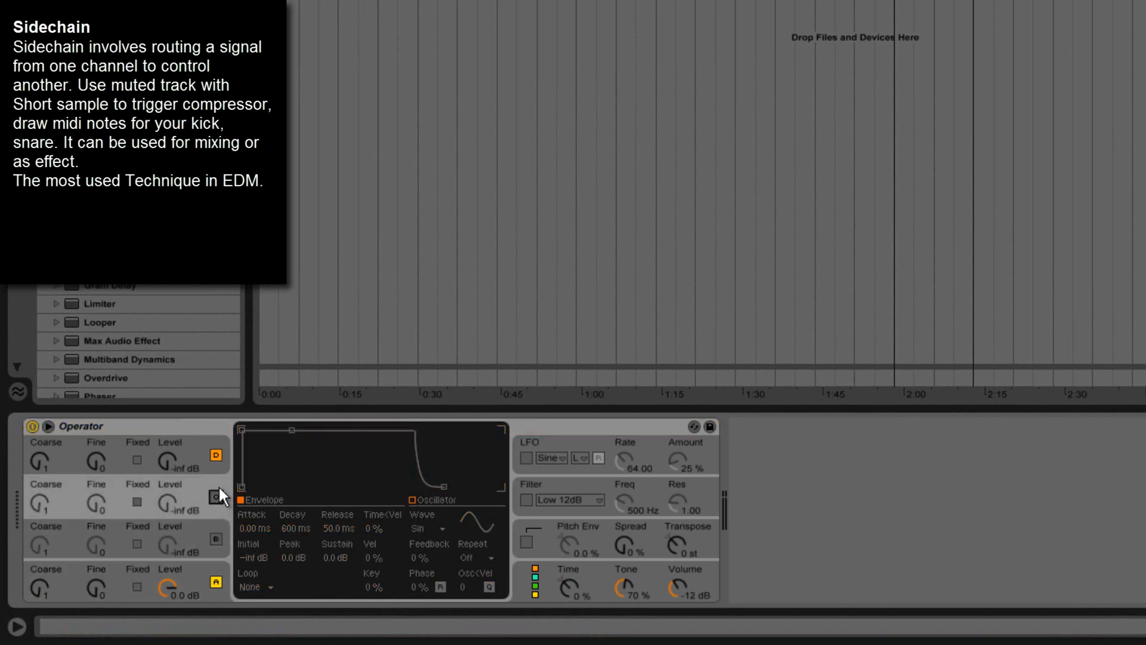
{"action": "left_click", "coordinate": [216, 455]}
Set oscillator A's envelope sustain to -inf dB and adjust its decay time.
{"action": "left_click", "coordinate": [202, 563]}
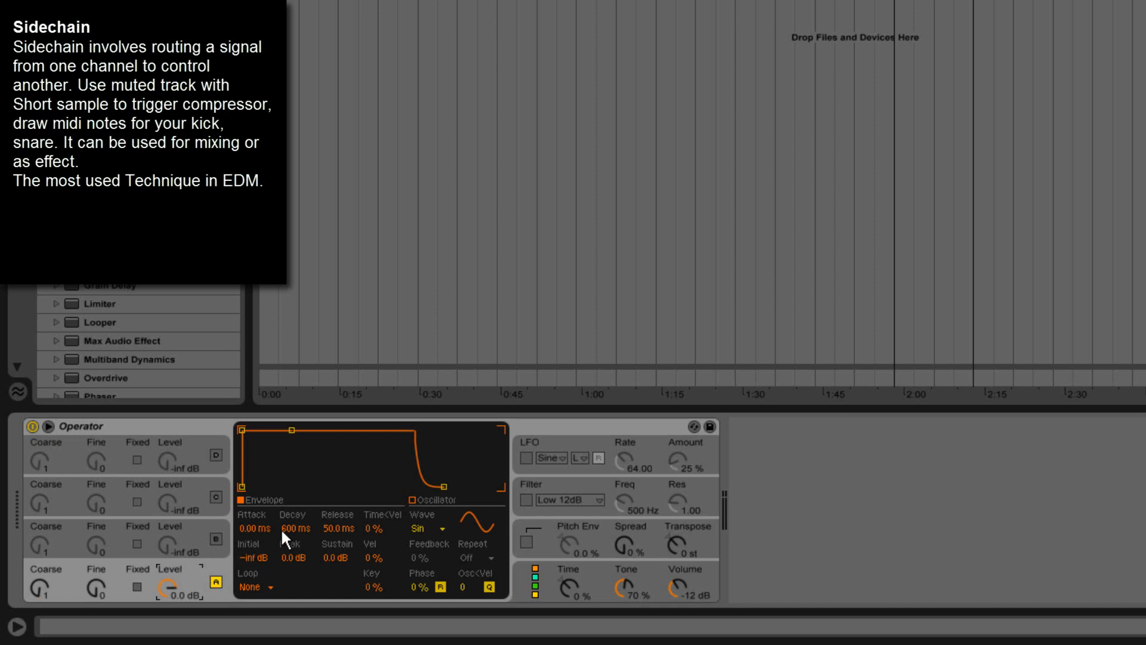
{"action": "left_click_drag", "start_coordinate": [329, 556], "coordinate": [331, 558]}
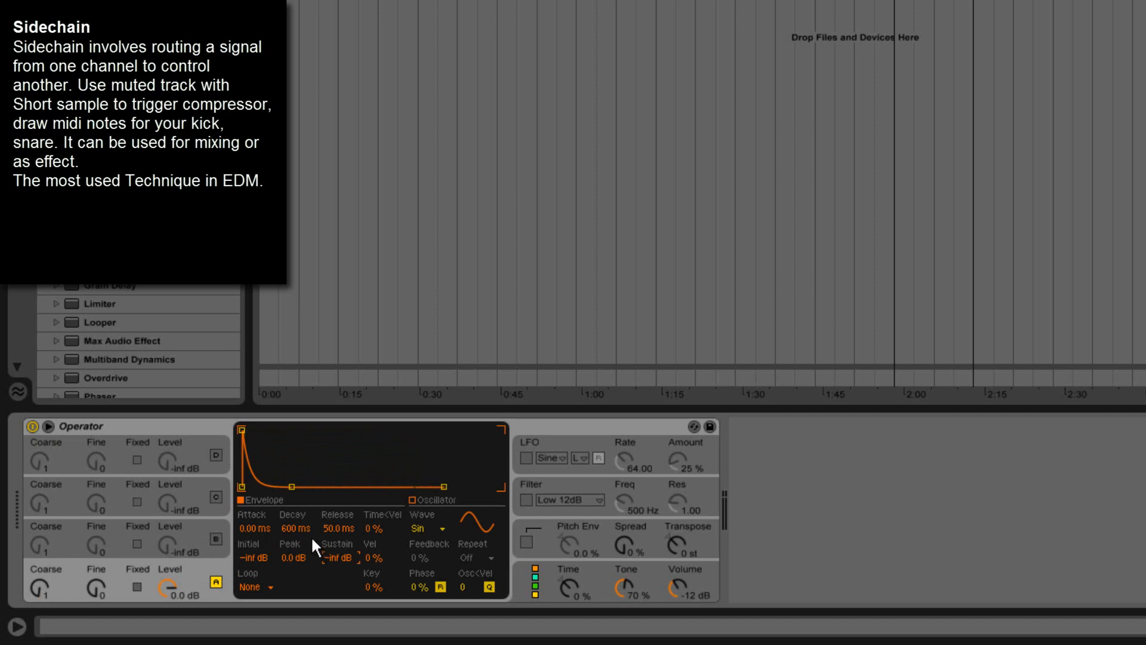
{"action": "left_click_drag", "start_coordinate": [290, 521], "coordinate": [347, 517]}
Enable Operator's pitch envelope at 100 % with a +48 st peak and a 22.1 ms decay.
{"action": "left_click", "coordinate": [552, 521]}
{"action": "left_click", "coordinate": [527, 543]}
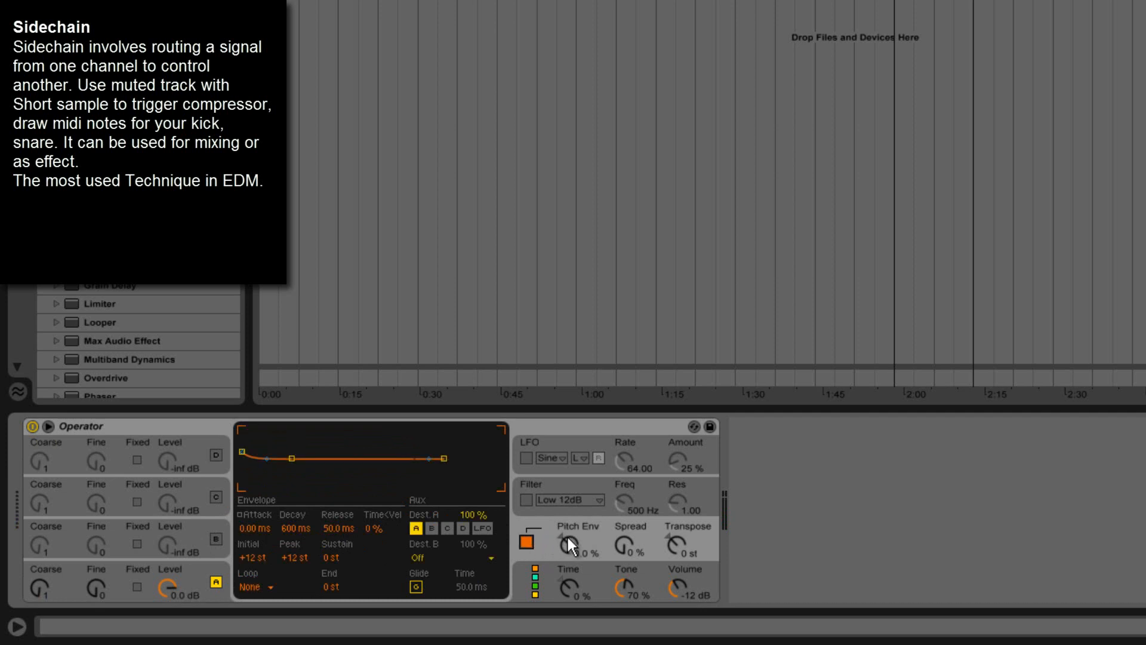
{"action": "left_click_drag", "start_coordinate": [567, 535], "coordinate": [569, 537]}
{"action": "left_click_drag", "start_coordinate": [294, 525], "coordinate": [294, 525]}
{"action": "left_click_drag", "start_coordinate": [292, 528], "coordinate": [292, 528]}
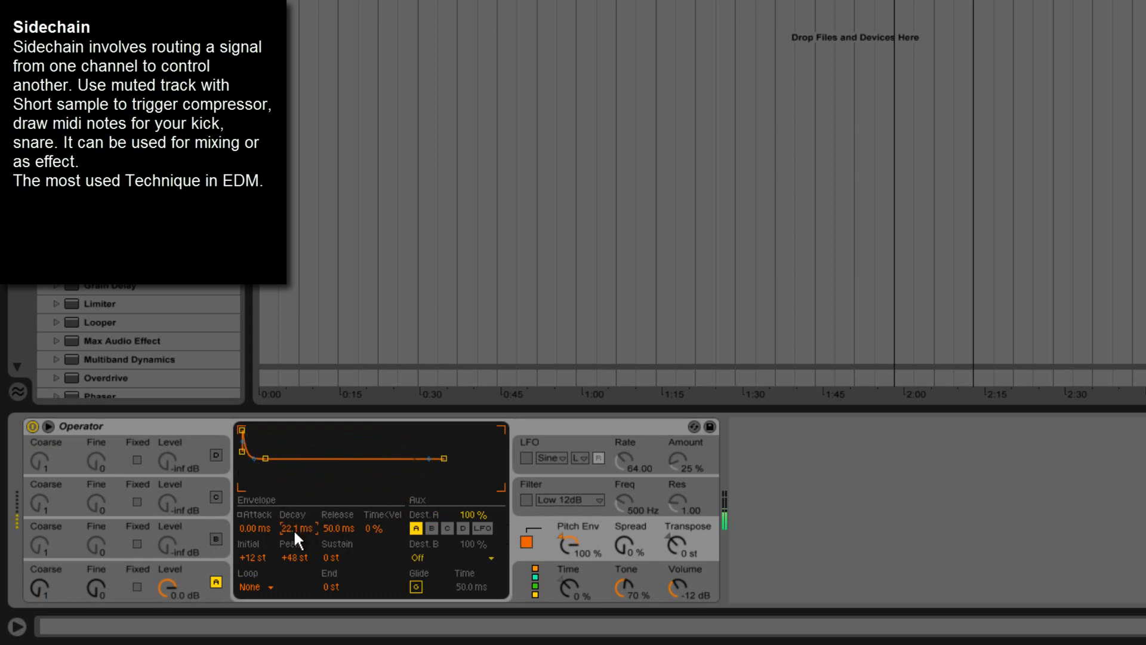
Set oscillator A's envelope decay to 61.9 ms and Operator's overall volume to 0.0 dB.
{"action": "left_click", "coordinate": [197, 572]}
{"action": "left_click_drag", "start_coordinate": [299, 525], "coordinate": [300, 529]}
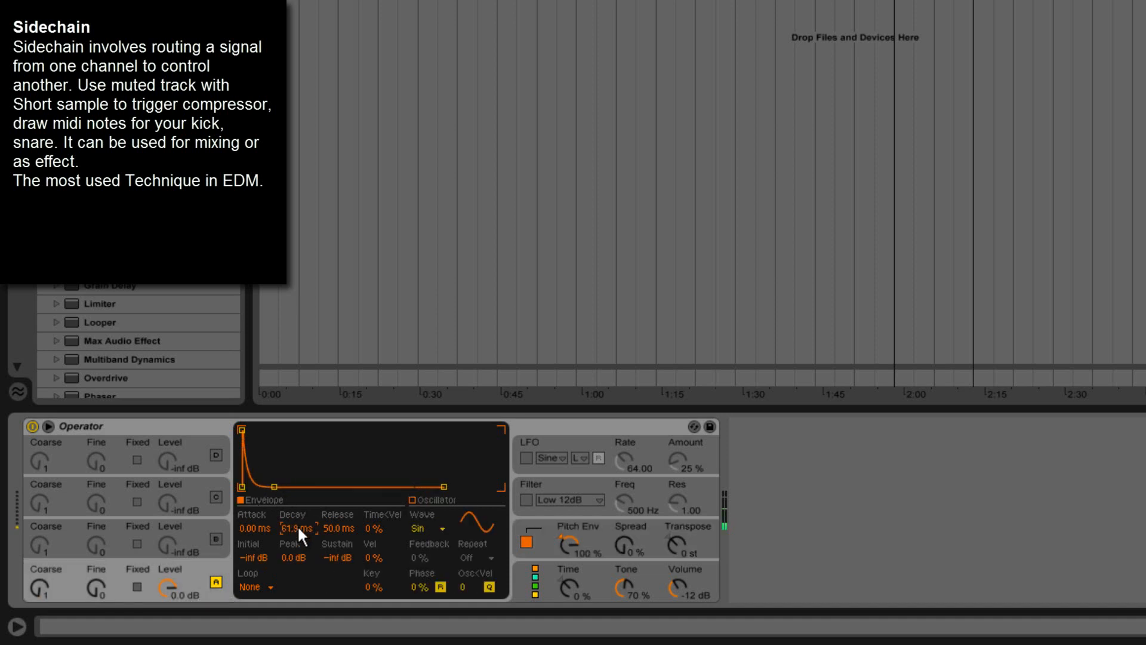
{"action": "left_click", "coordinate": [673, 585]}
{"action": "left_click_drag", "start_coordinate": [671, 584], "coordinate": [667, 548]}
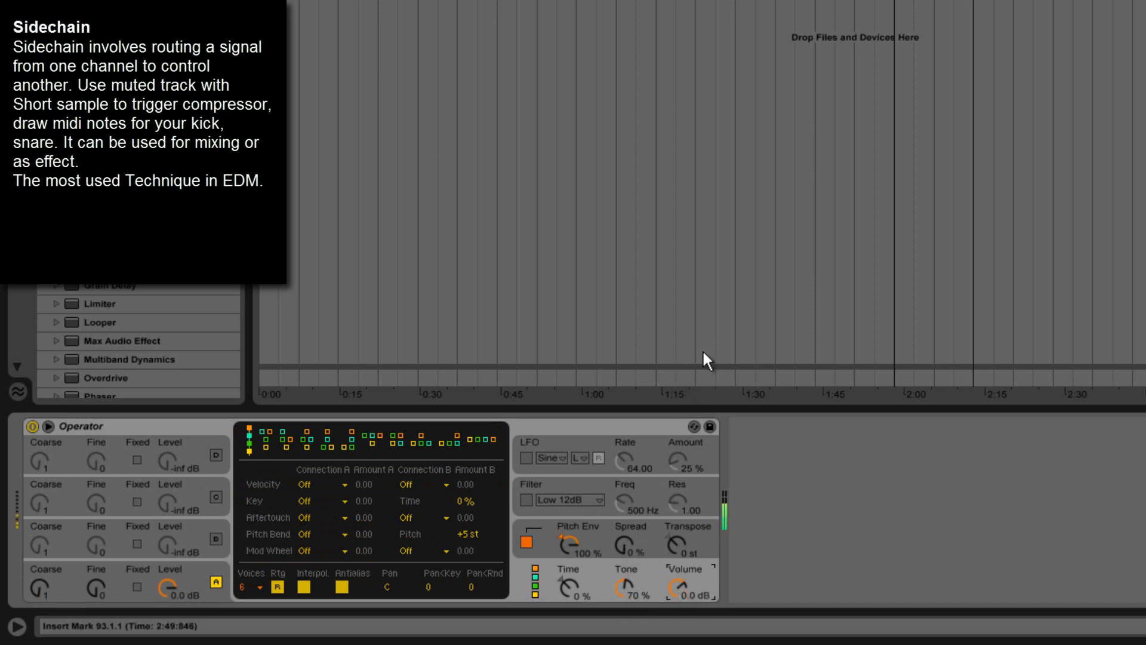
Set oscillator A's envelope decay to 17.1 ms and try out its coarse tuning.
{"action": "left_click", "coordinate": [190, 564]}
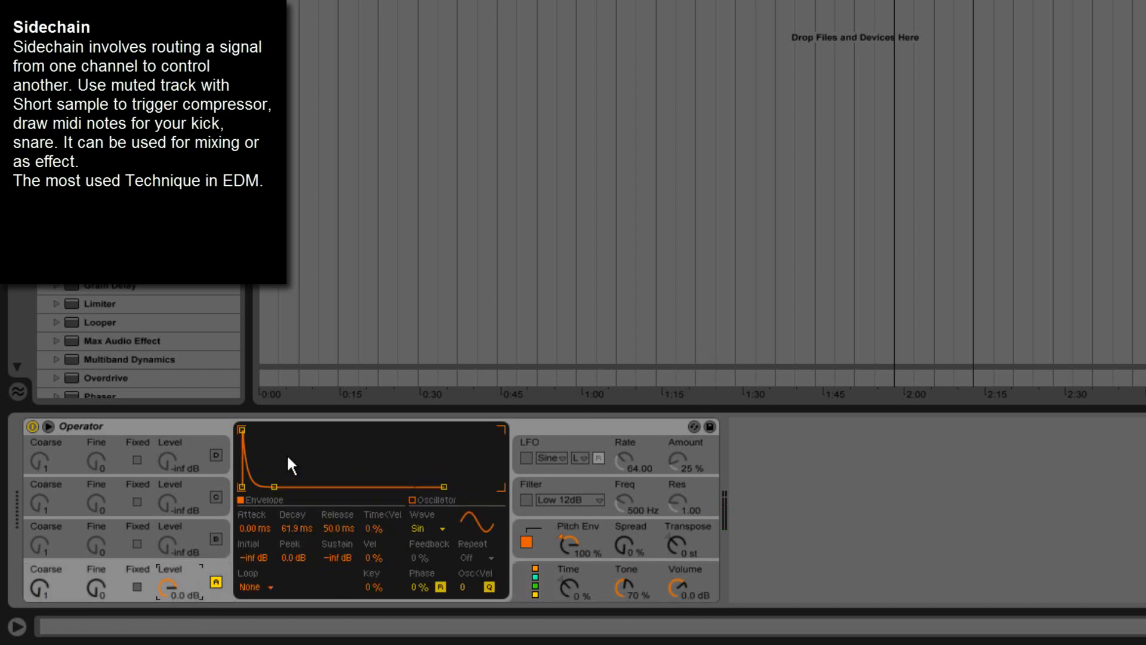
{"action": "left_click_drag", "start_coordinate": [285, 528], "coordinate": [287, 526]}
{"action": "left_click_drag", "start_coordinate": [39, 596], "coordinate": [37, 592]}
{"action": "left_click_drag", "start_coordinate": [37, 594], "coordinate": [38, 596]}
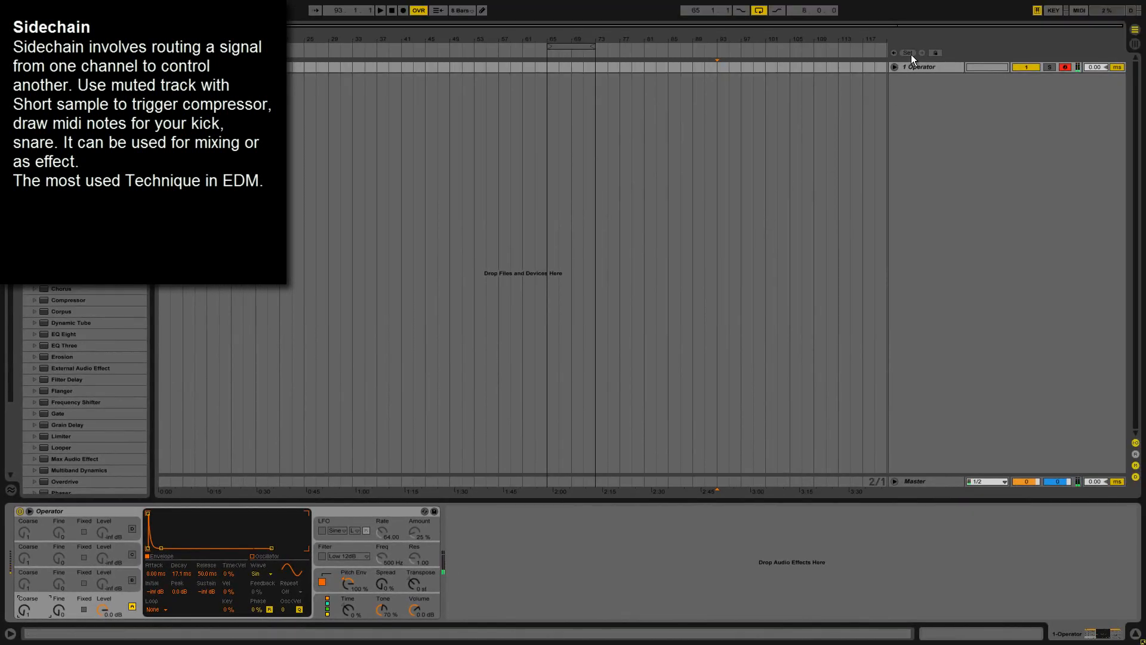
{"action": "left_click_drag", "start_coordinate": [351, 69], "coordinate": [378, 69]}
{"action": "right_click", "coordinate": [373, 67]}
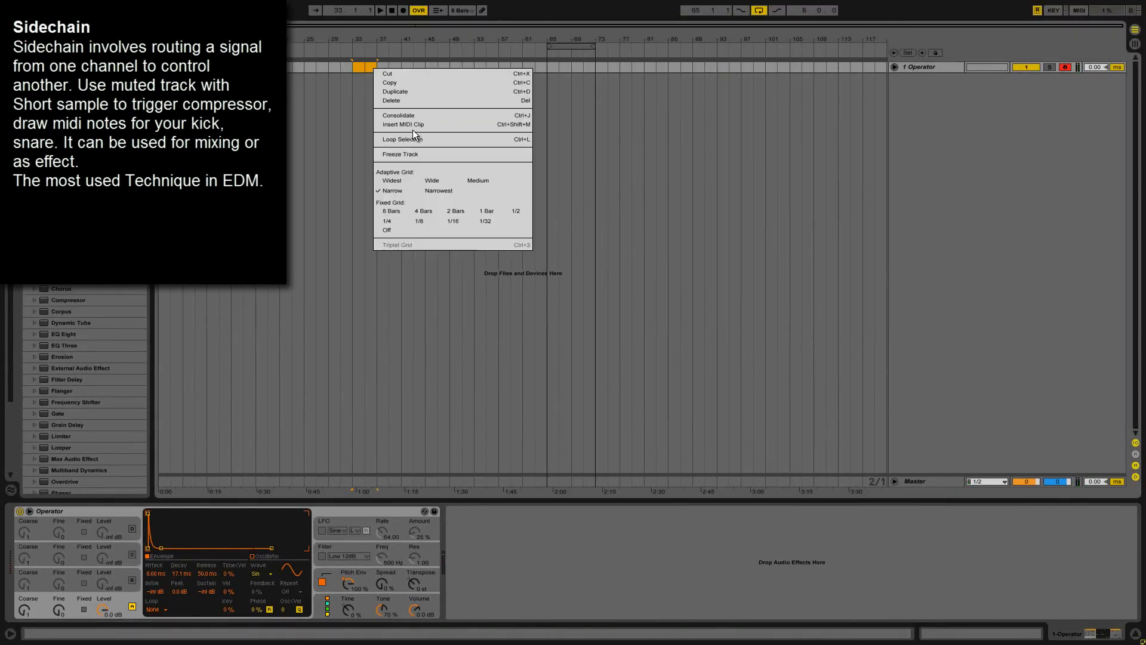
{"action": "left_click", "coordinate": [919, 65]}
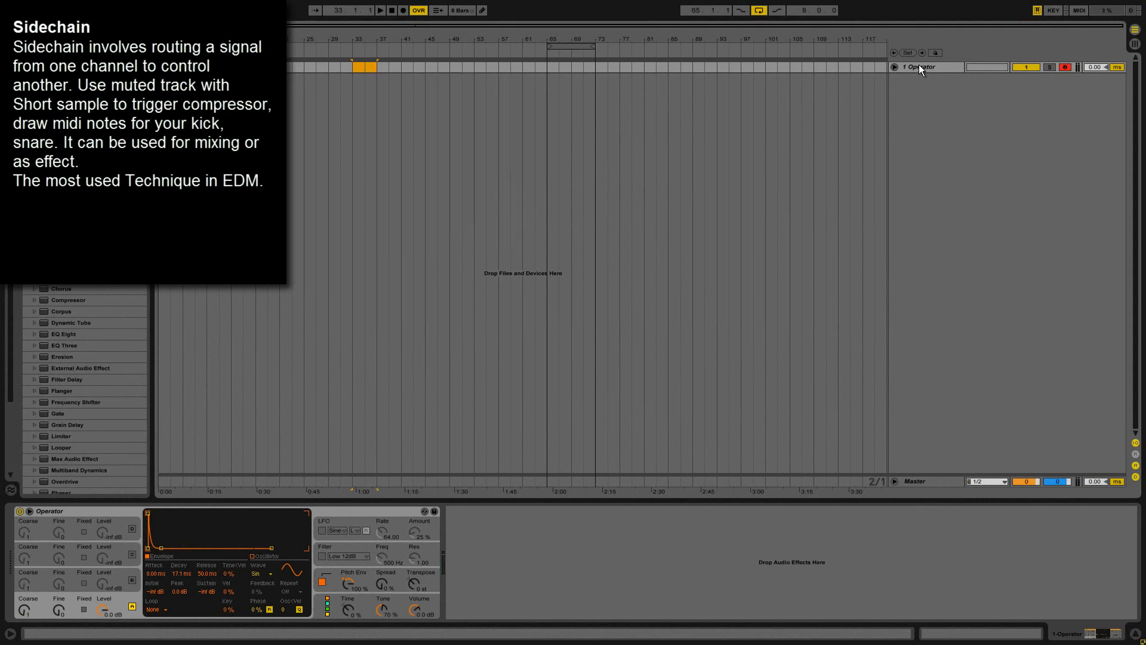
Rename the Operator track SCK and colour it dark grey.
{"action": "left_click", "coordinate": [919, 64]}
{"action": "right_click", "coordinate": [915, 69]}
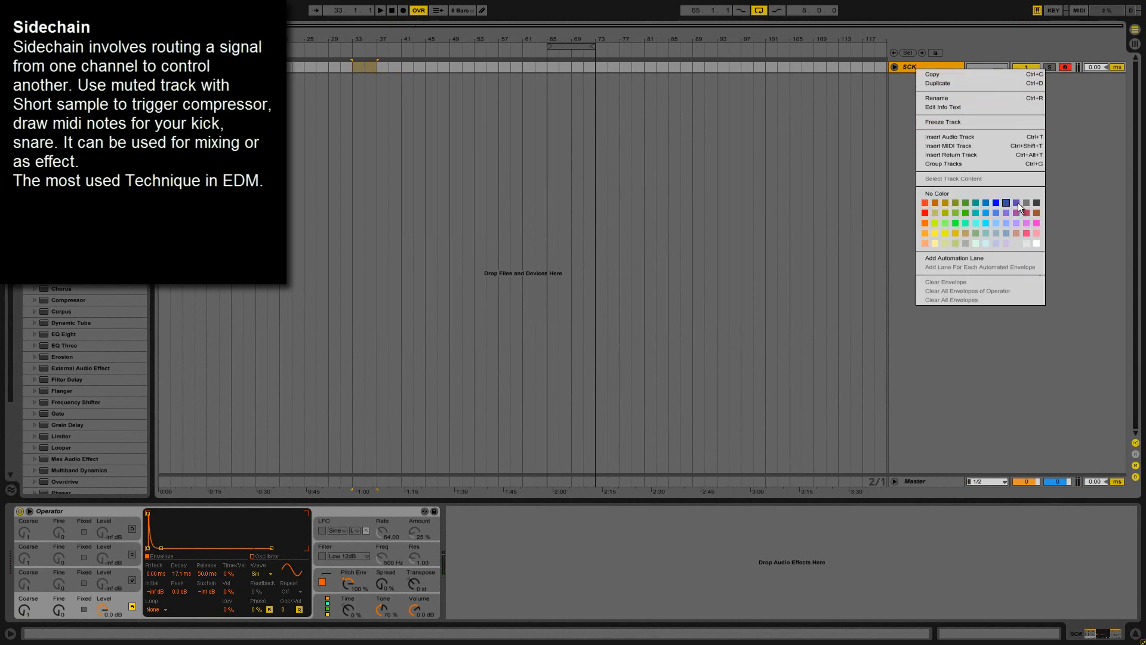
{"action": "left_click", "coordinate": [1039, 202]}
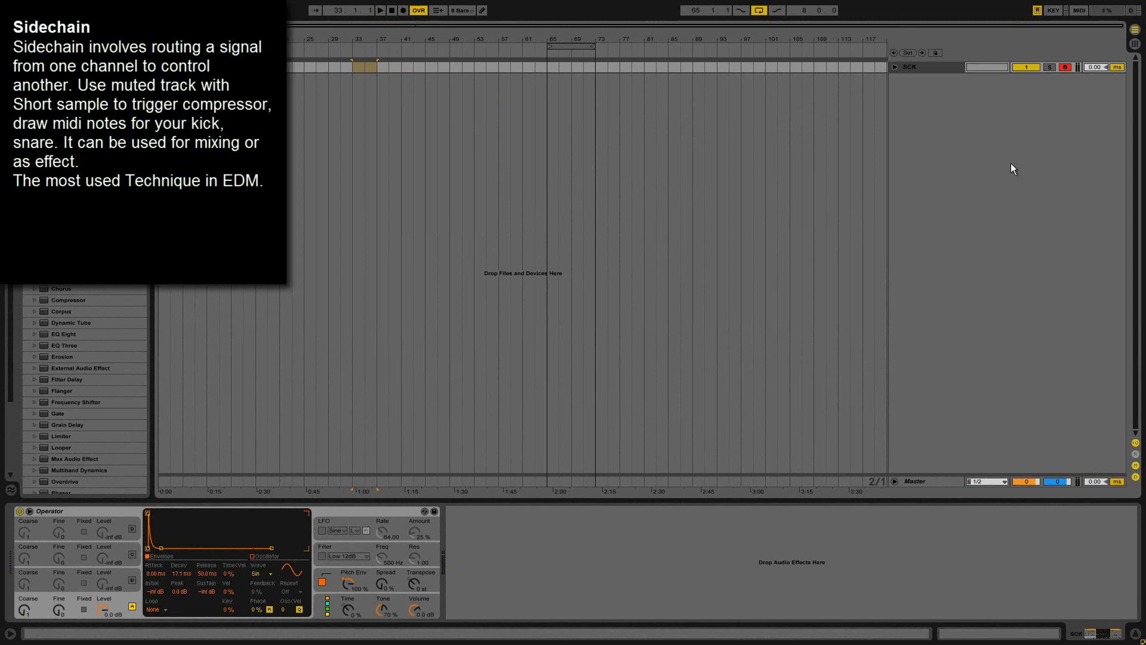
Duplicate the SCK track and name the copy SCS.
{"action": "left_click", "coordinate": [930, 70]}
{"action": "key", "text": "ctrl+d"}
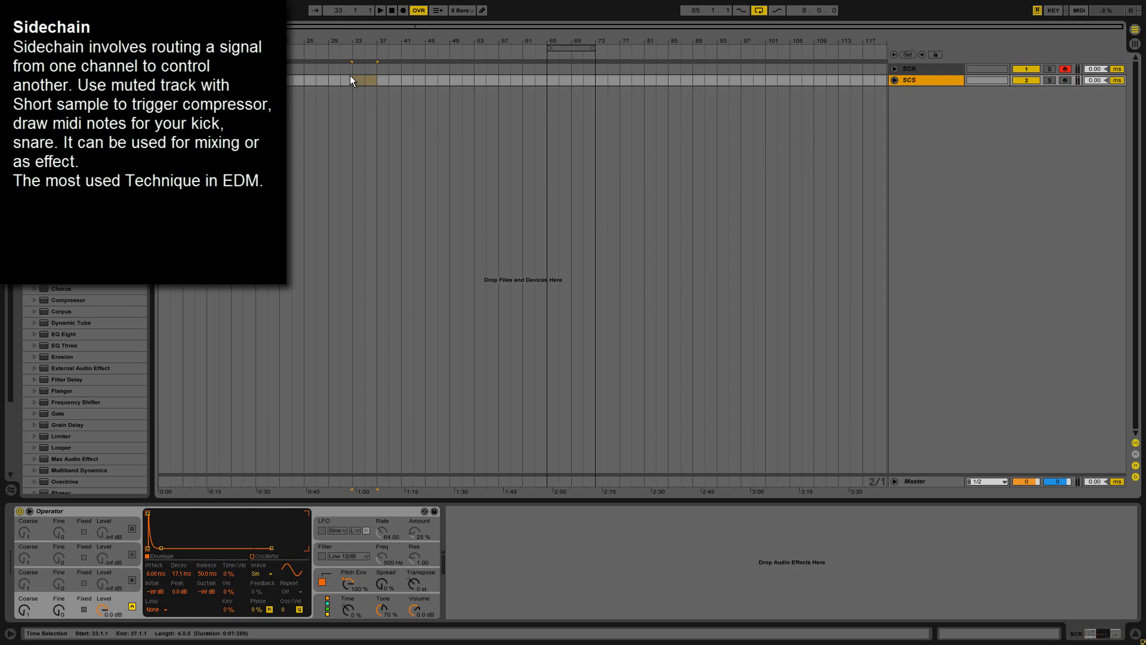
Insert a MIDI clip from bar 33 to bar 37 on the SCK track, coloured dark grey and named SCK.
{"action": "left_click_drag", "start_coordinate": [353, 66], "coordinate": [372, 66]}
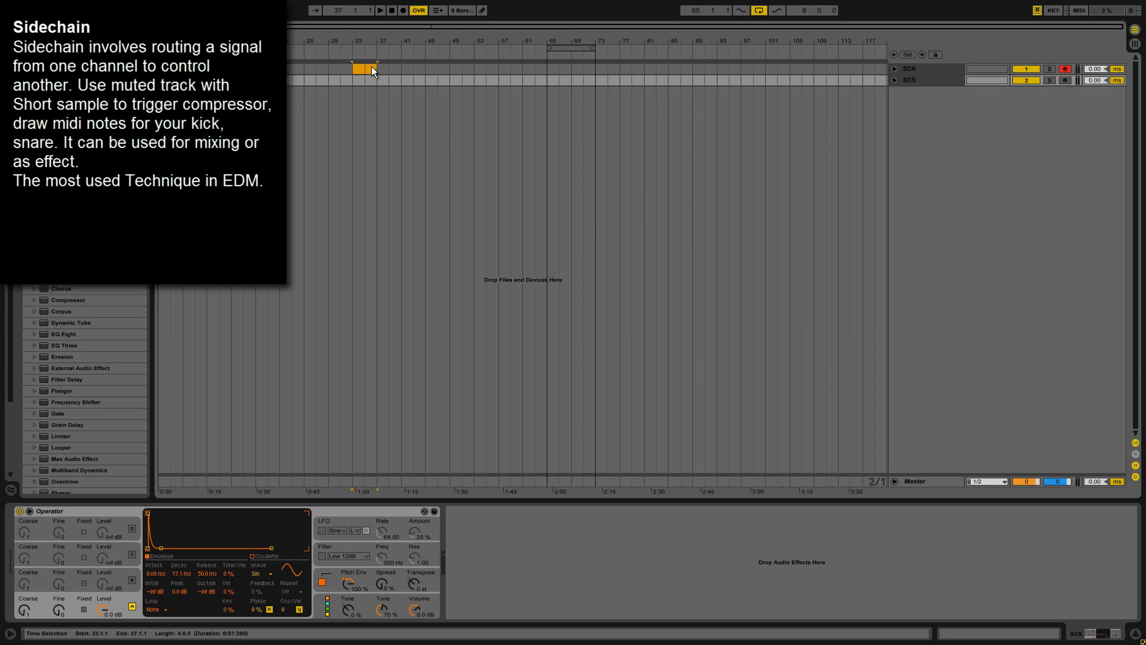
{"action": "right_click", "coordinate": [371, 66]}
{"action": "left_click", "coordinate": [409, 123]}
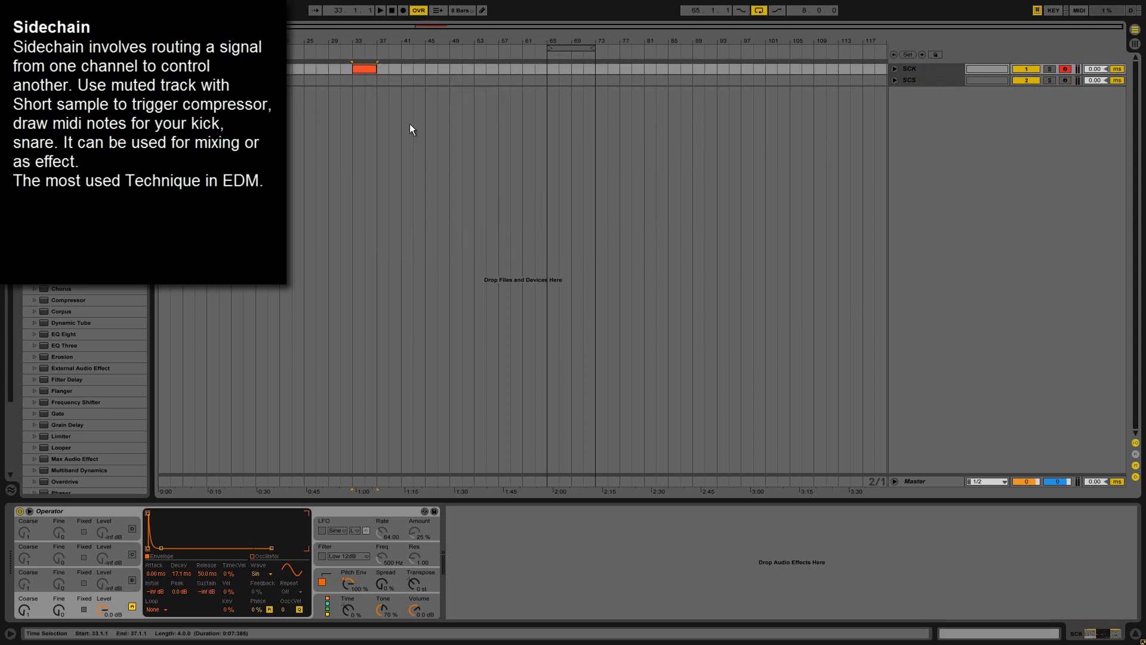
{"action": "right_click", "coordinate": [365, 70]}
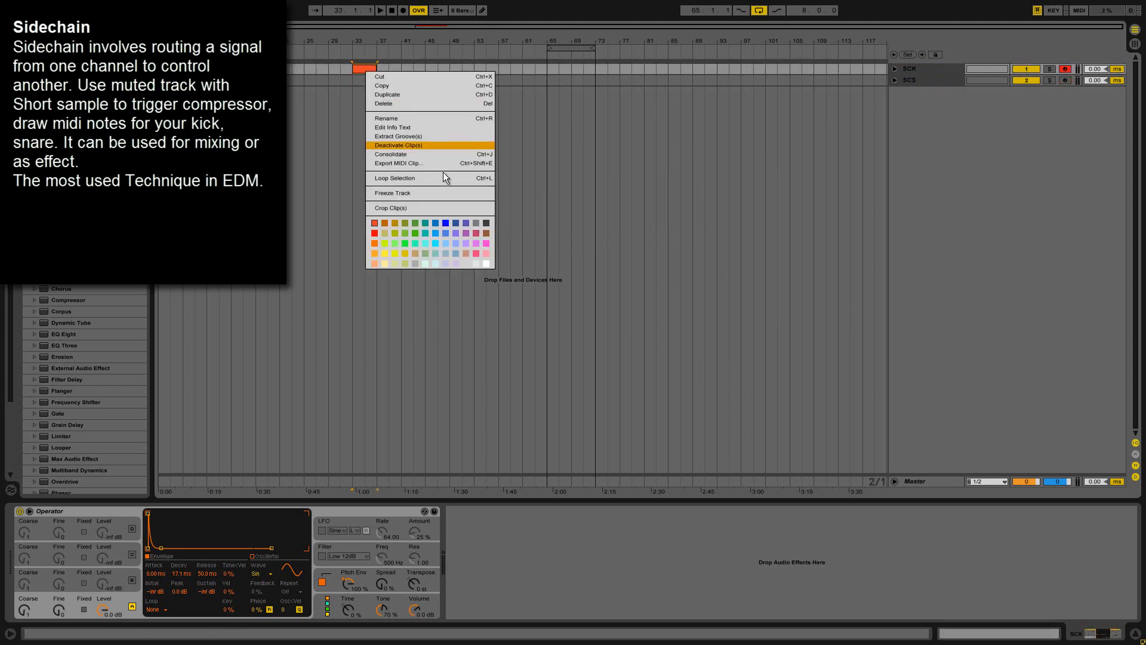
{"action": "left_click", "coordinate": [487, 223]}
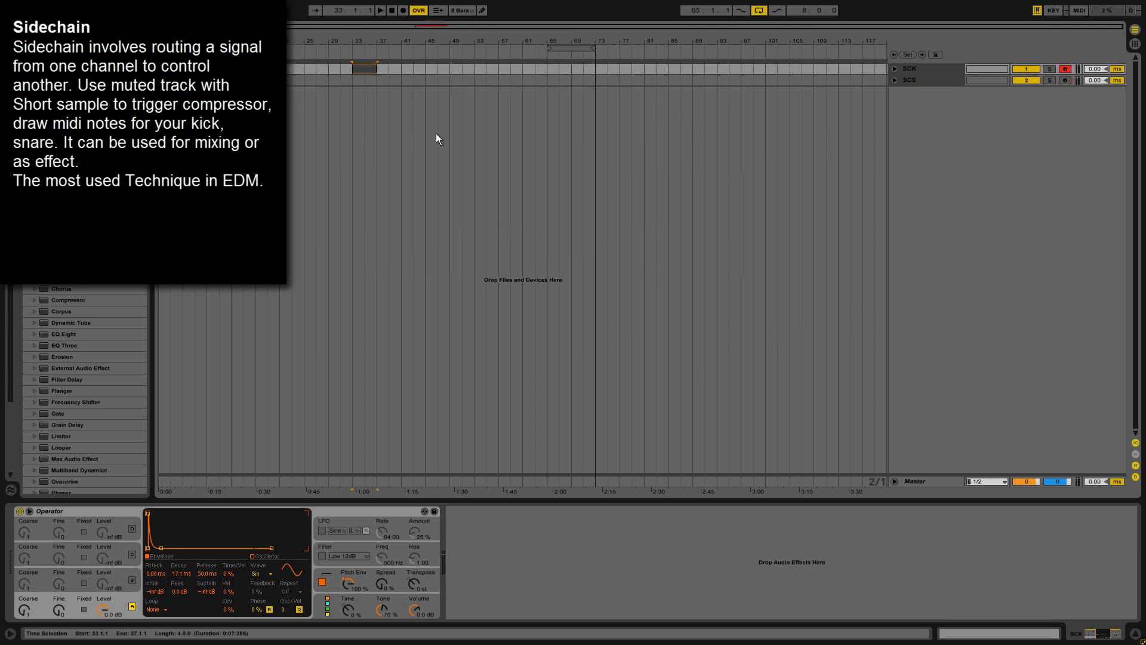
Copy the SCK clip onto the SCS track at the same position and rename the copy SCS.
{"action": "left_click", "coordinate": [368, 70]}
{"action": "left_click_drag", "start_coordinate": [367, 68], "coordinate": [367, 80]}
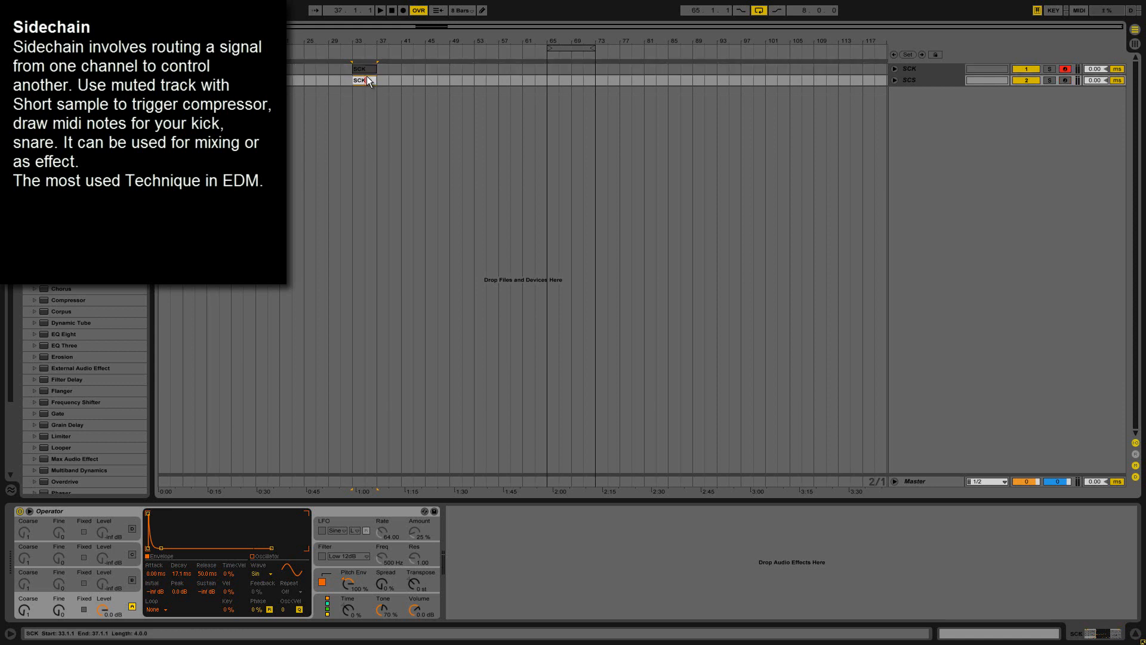
{"action": "key", "text": "ctrl+r"}
{"action": "type", "text": "SCS"}
{"action": "key", "text": "Return"}
Add a sixteenth C3 note at the start of the SCK clip and loop its first beat, auditioning the result.
{"action": "double_click", "coordinate": [366, 71]}
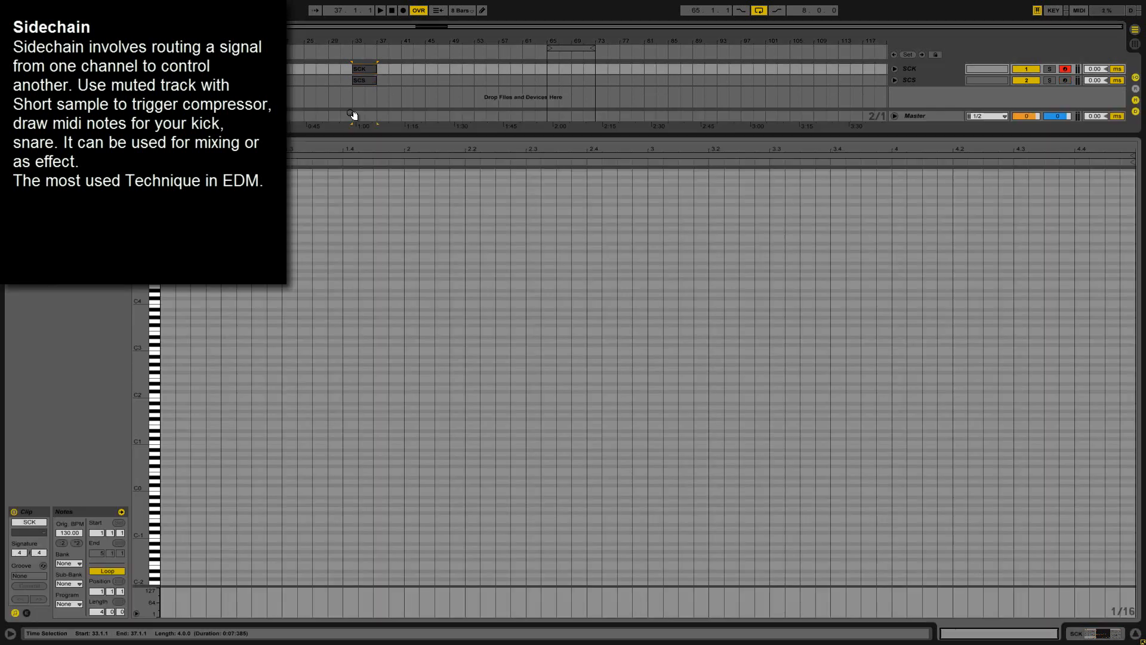
{"action": "double_click", "coordinate": [167, 350]}
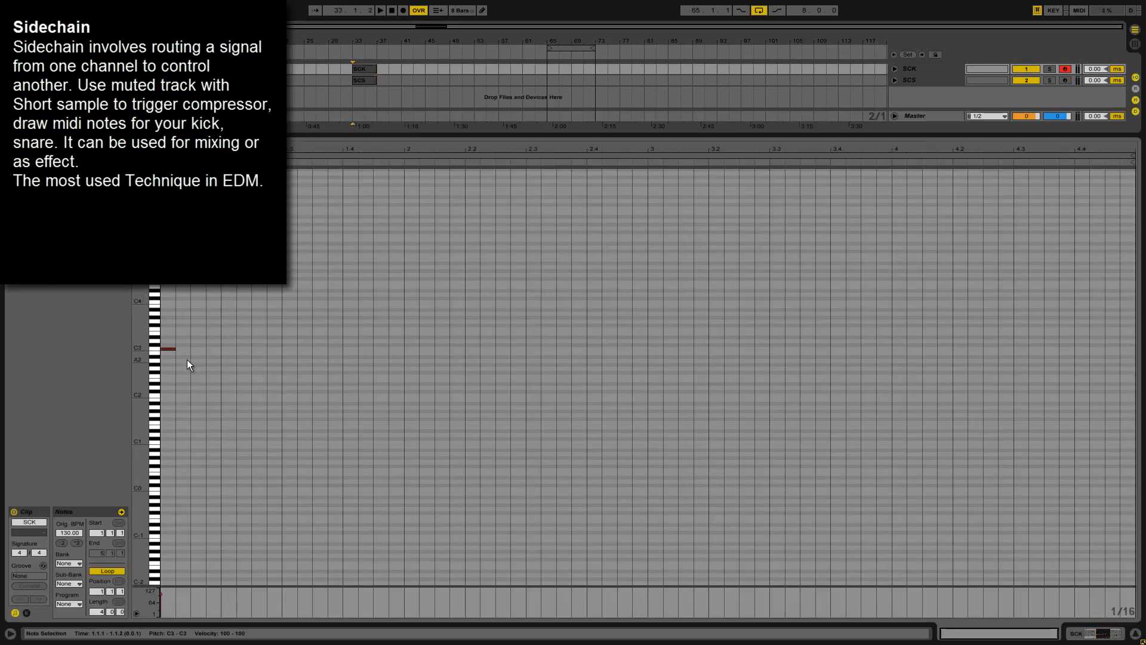
{"action": "left_click", "coordinate": [218, 361]}
{"action": "left_click_drag", "start_coordinate": [154, 336], "coordinate": [131, 314]}
{"action": "key", "text": "ctrl+l"}
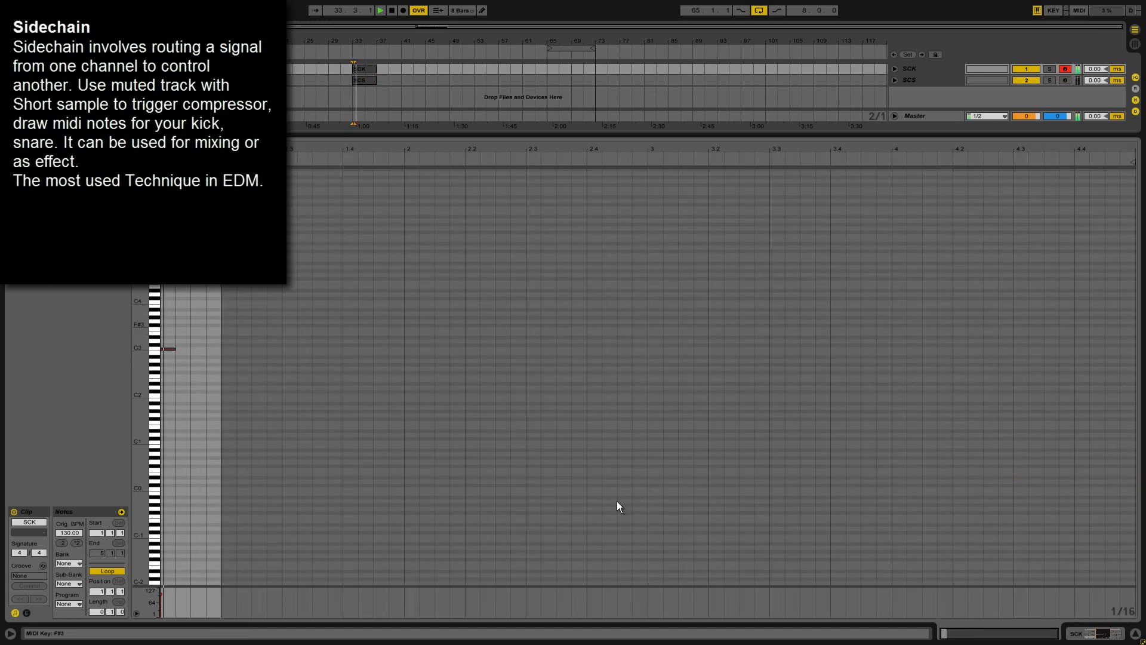
{"action": "left_click", "coordinate": [1111, 633]}
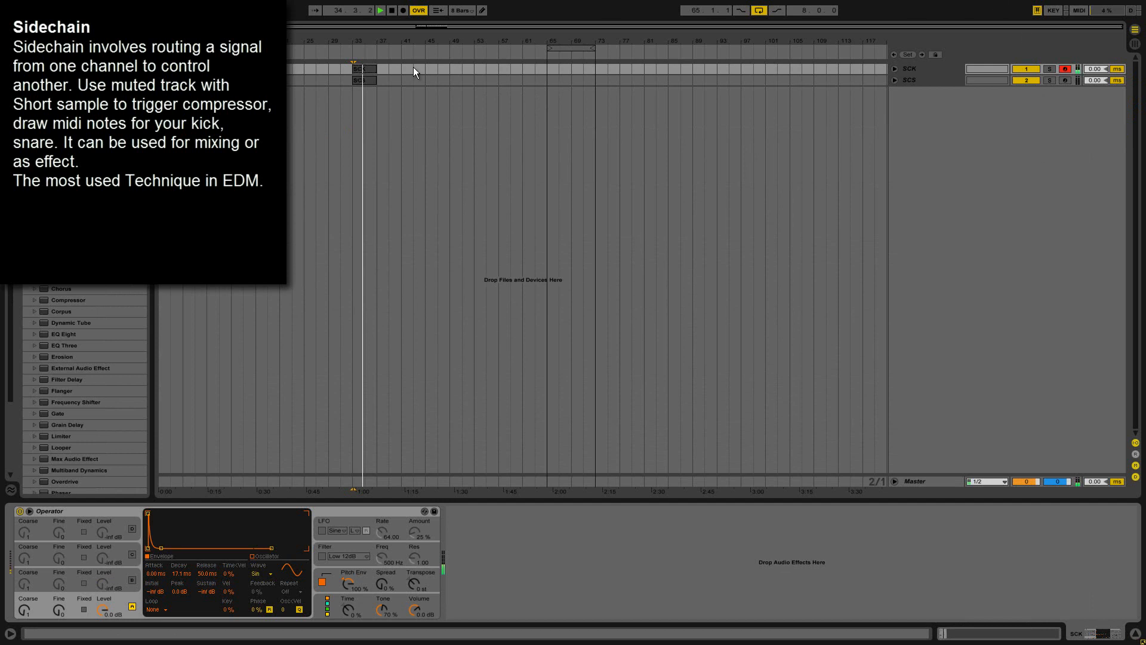
Add a sixteenth C3 note on the second beat of the SCS clip and loop its first two beats.
{"action": "left_click", "coordinate": [371, 82]}
{"action": "double_click", "coordinate": [371, 81]}
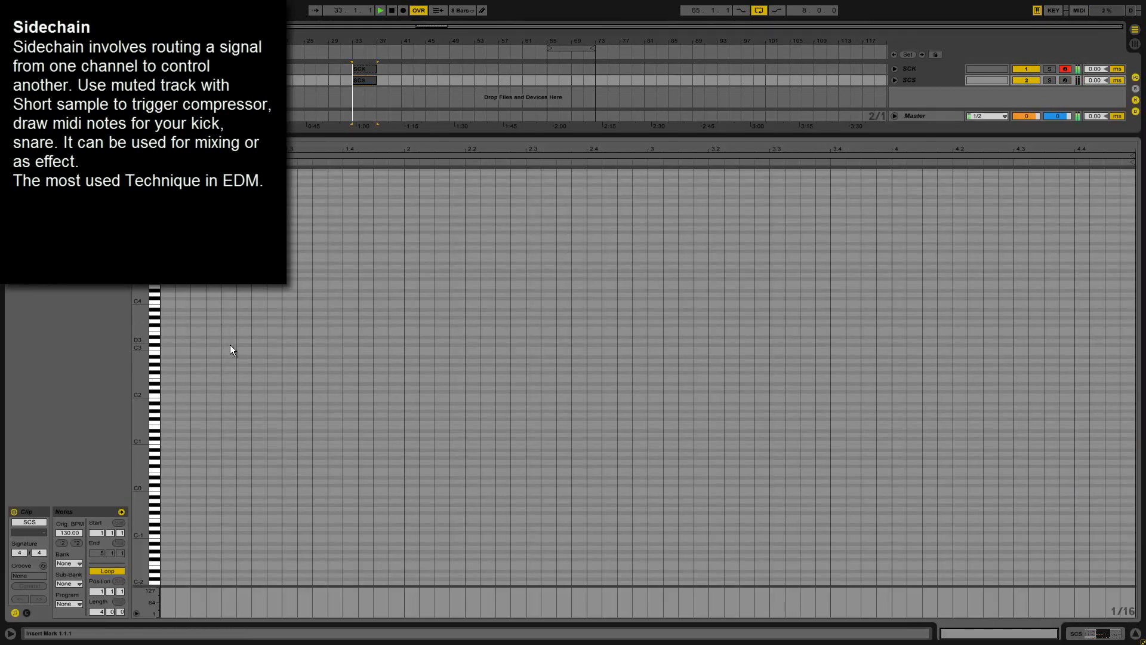
{"action": "double_click", "coordinate": [199, 350]}
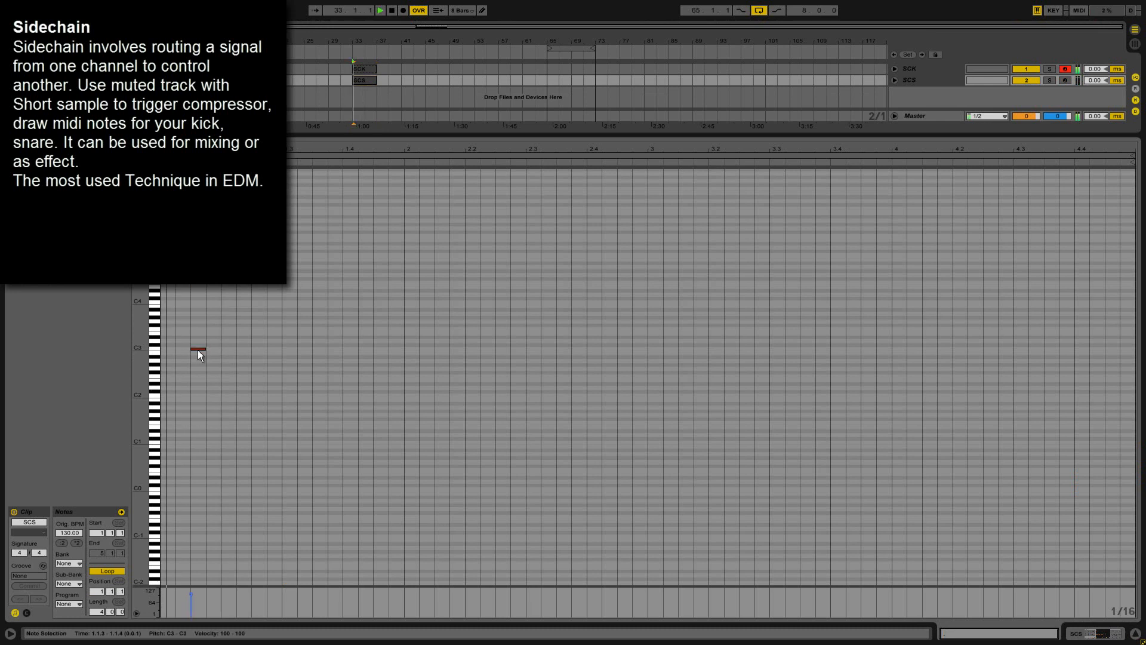
{"action": "mouse_move", "coordinate": [198, 350]}
{"action": "left_mouse_down"}
{"action": "mouse_move", "coordinate": [251, 357]}
{"action": "mouse_move", "coordinate": [162, 281]}
{"action": "left_mouse_up"}
{"action": "left_click", "coordinate": [280, 367]}
{"action": "key", "text": "space"}
{"action": "key", "text": "ctrl+l"}
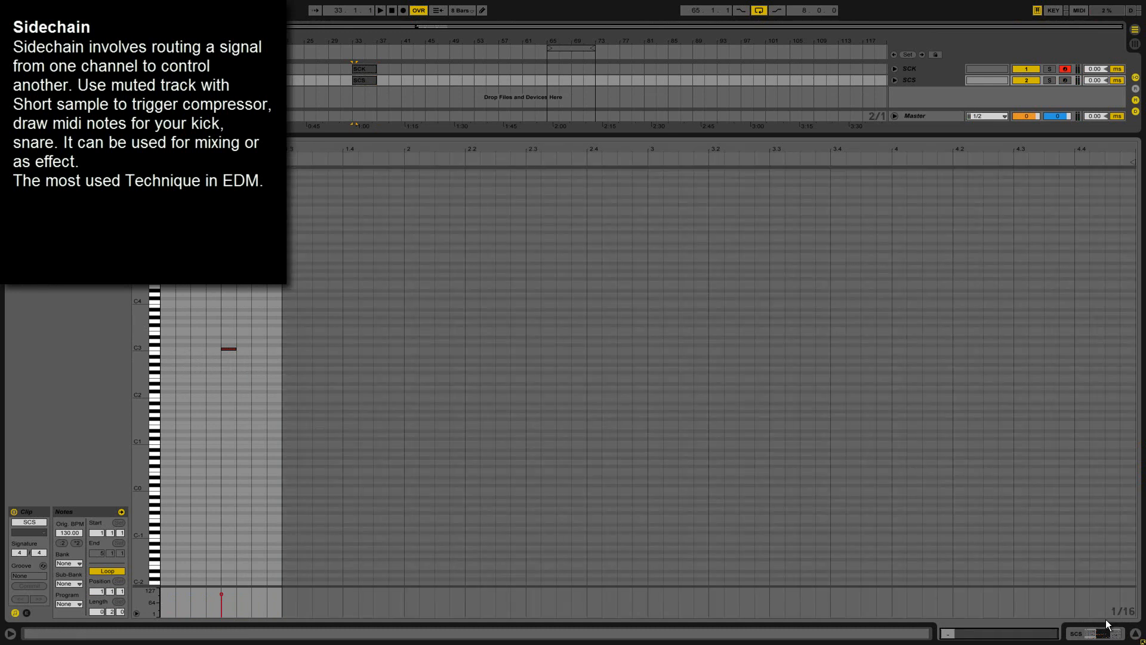
{"action": "left_click", "coordinate": [1101, 634]}
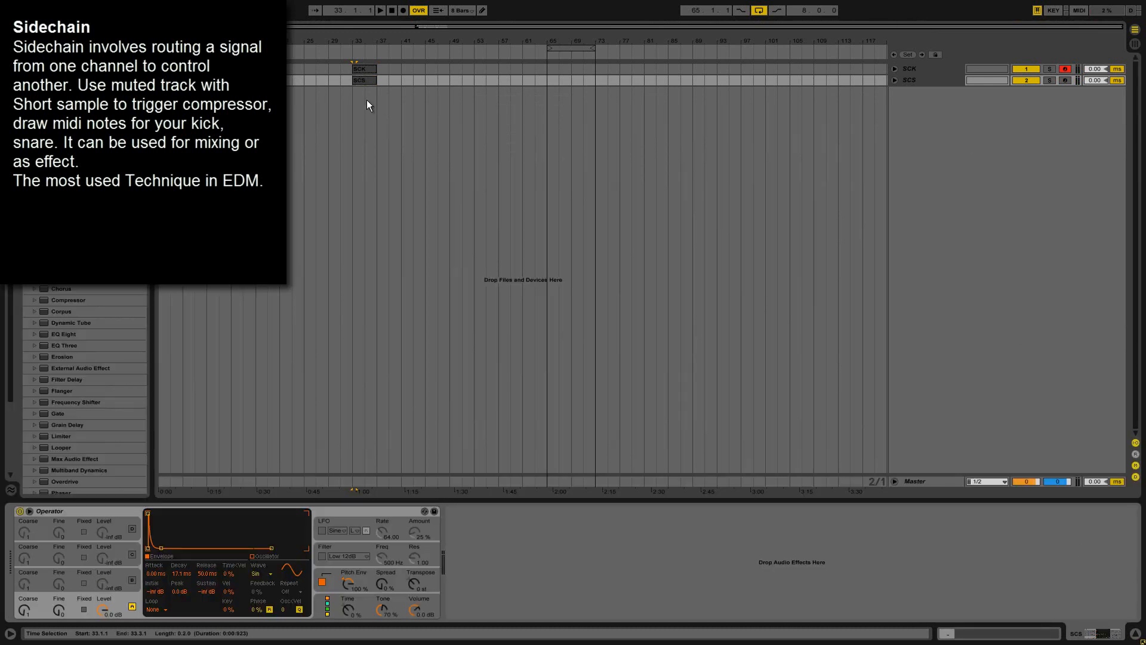
{"action": "double_click", "coordinate": [367, 81]}
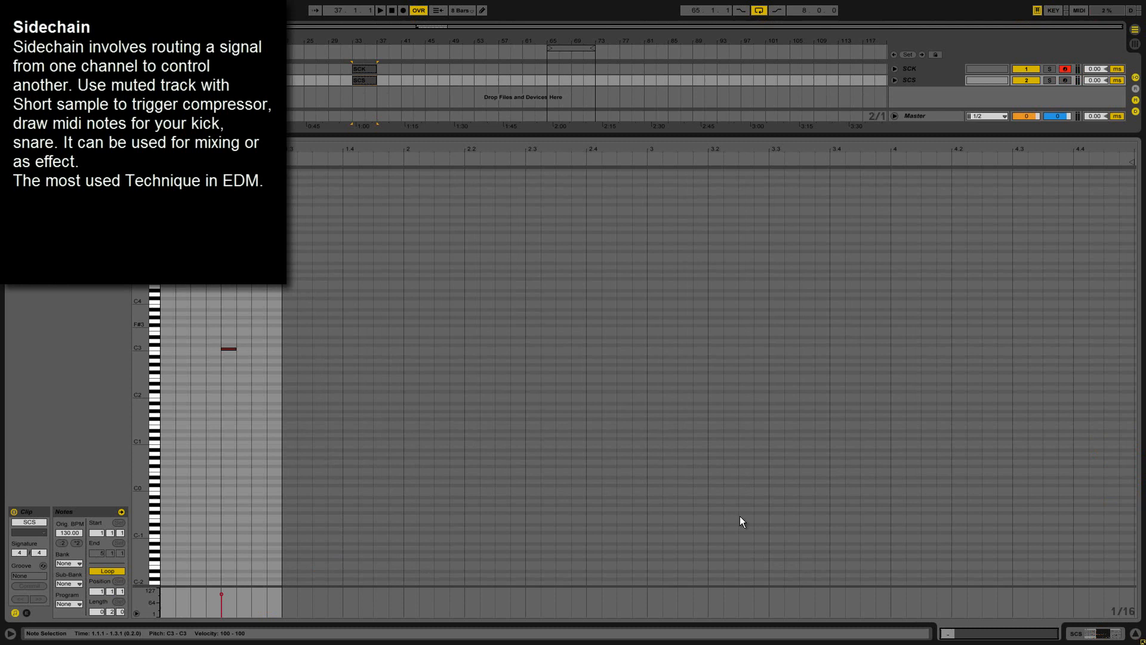
{"action": "left_click", "coordinate": [1089, 634]}
Mute both the SCK and SCS tracks by switching off their track activators.
{"action": "left_click", "coordinate": [924, 83]}
{"action": "left_click", "coordinate": [931, 66], "text": "shift"}
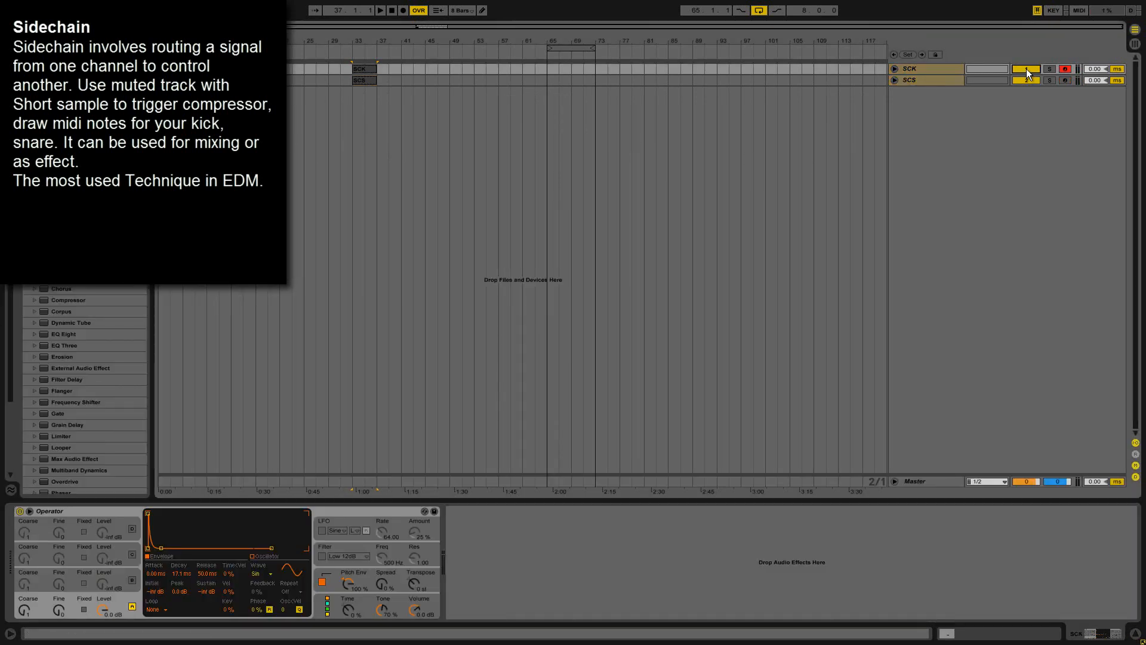
{"action": "left_click", "coordinate": [947, 81]}
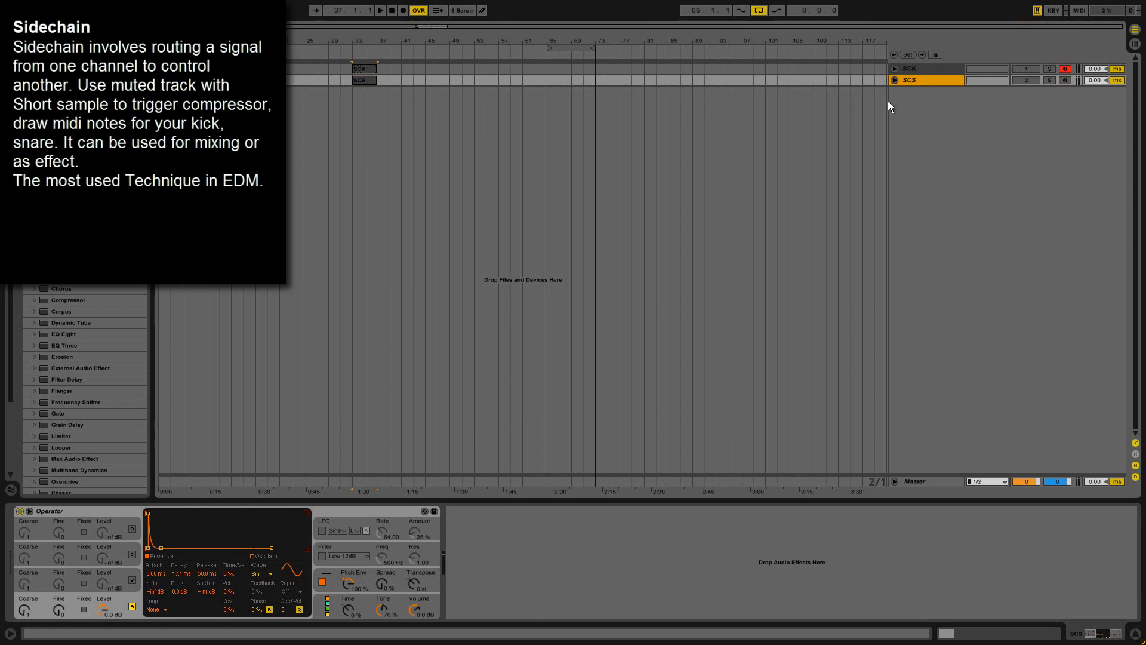
Move the eight-bar arrangement loop so it starts at bar 33.
{"action": "left_click", "coordinate": [391, 68]}
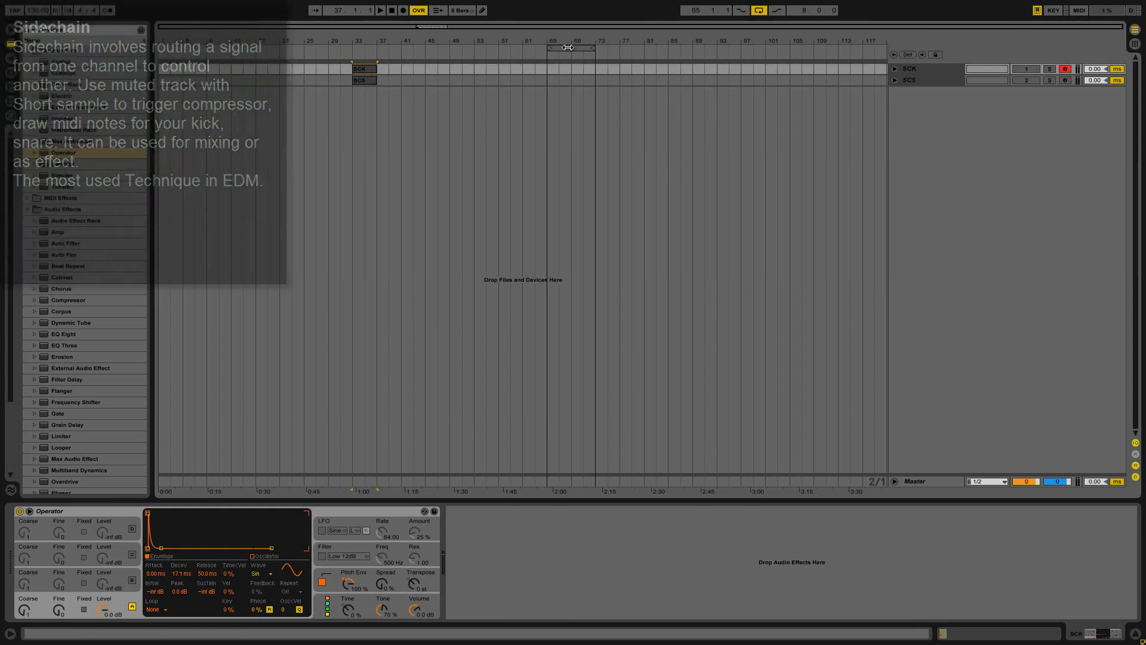
{"action": "left_click_drag", "start_coordinate": [567, 47], "coordinate": [382, 47]}
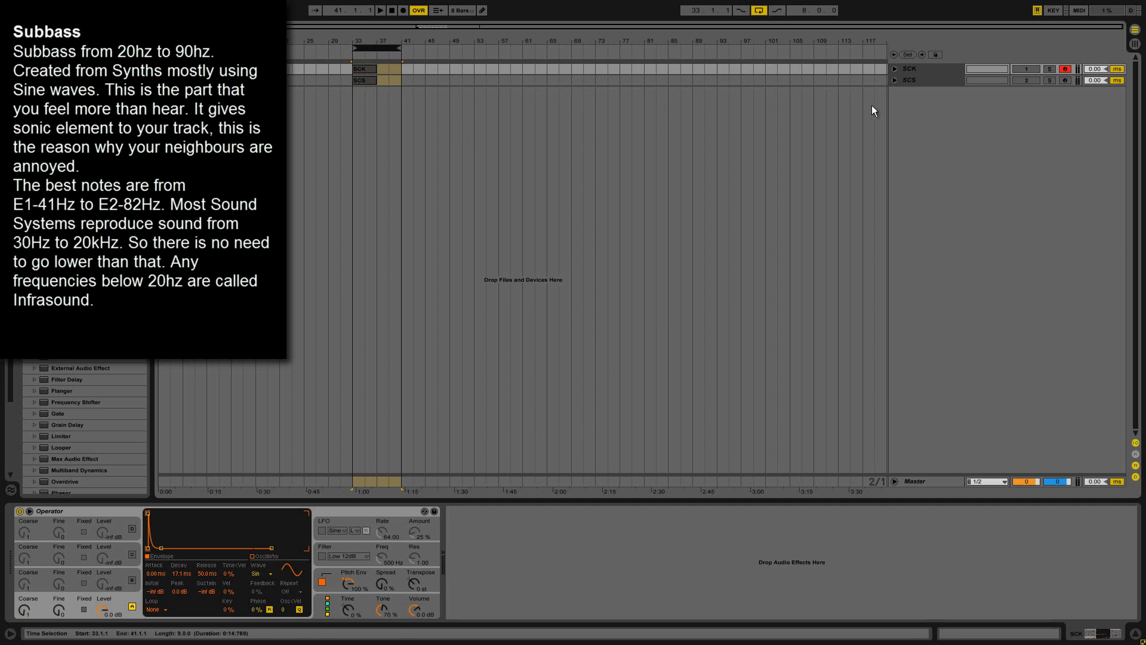
Insert a MIDI track below SCS, name it Subbass and colour it light purple.
{"action": "right_click", "coordinate": [938, 102]}
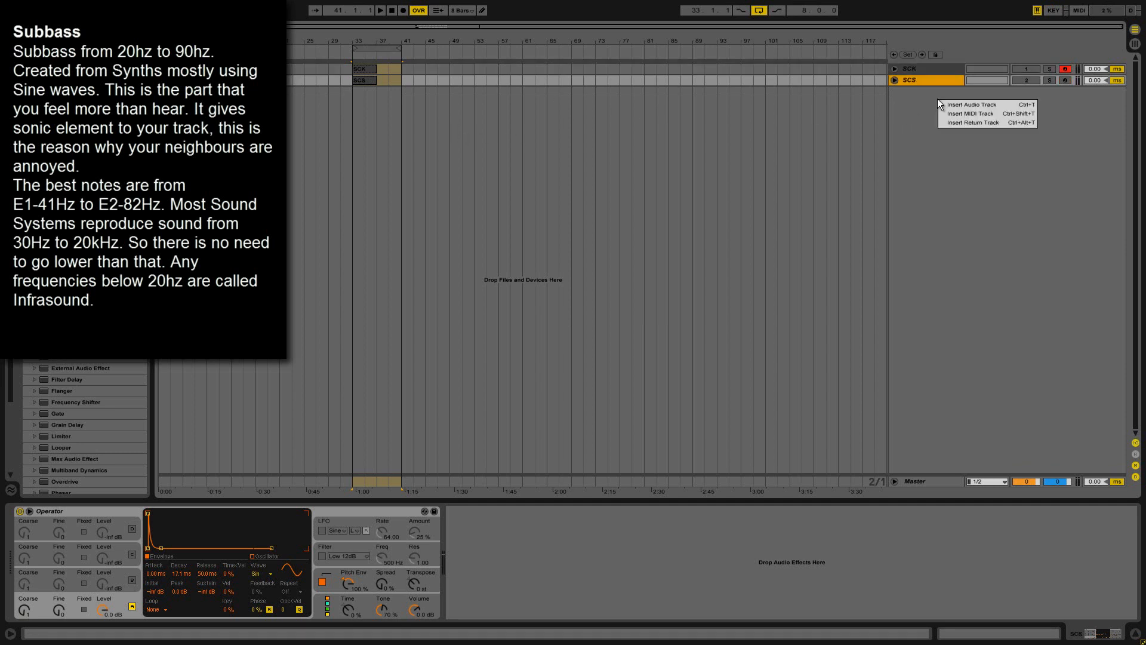
{"action": "left_click", "coordinate": [950, 114]}
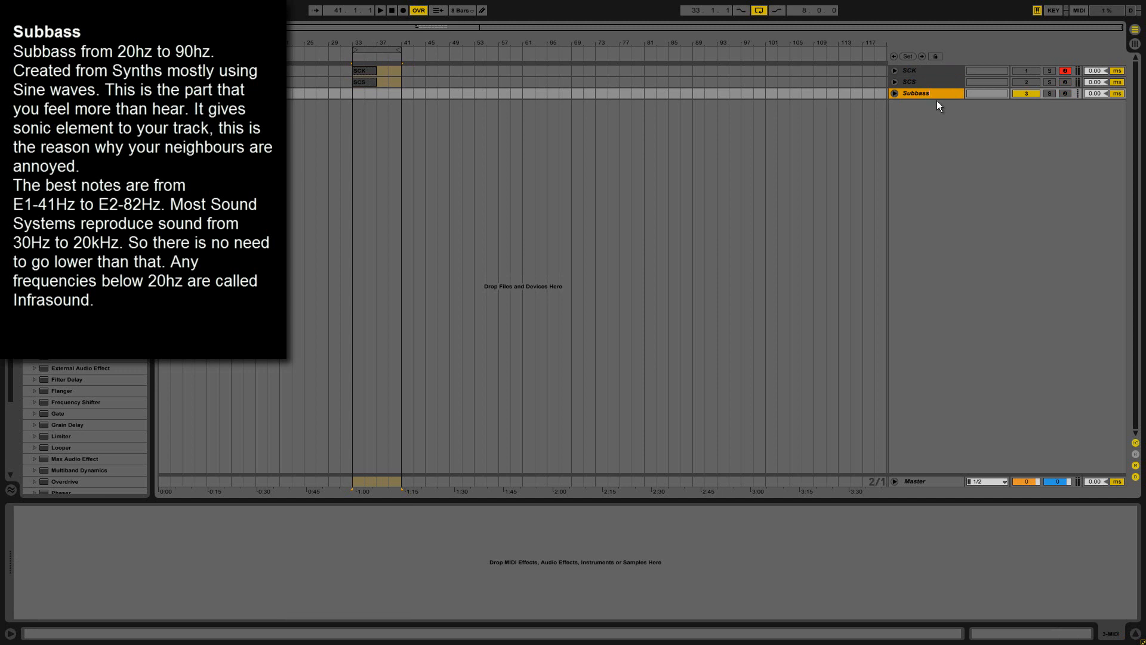
{"action": "key", "text": "Return"}
{"action": "right_click", "coordinate": [919, 92]}
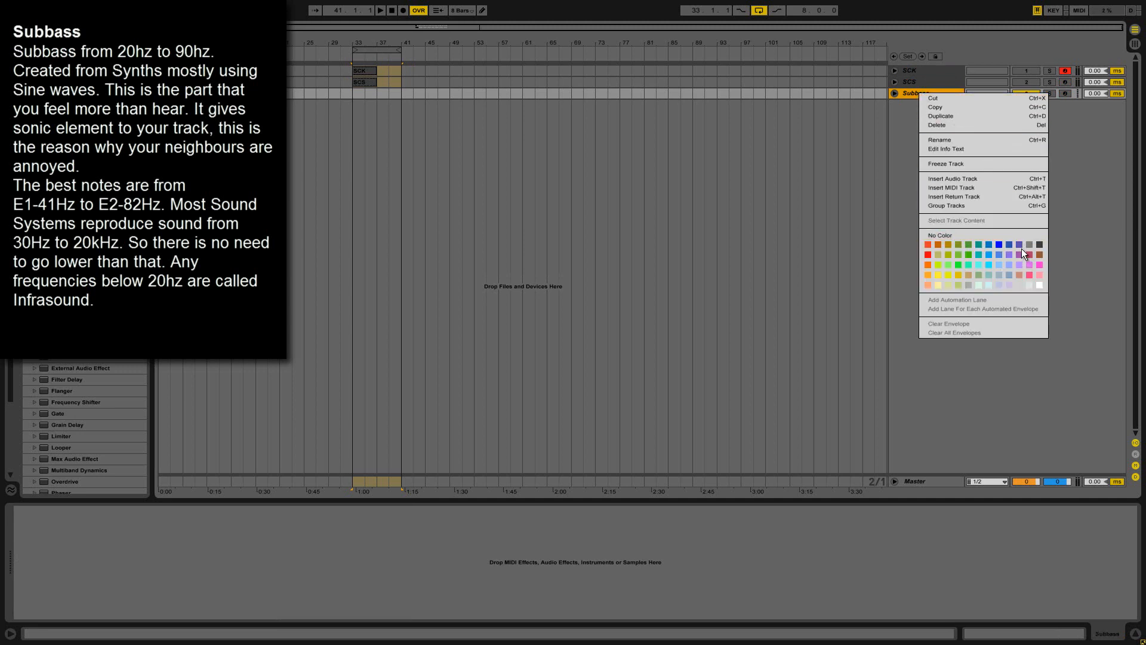
{"action": "left_click", "coordinate": [1008, 256]}
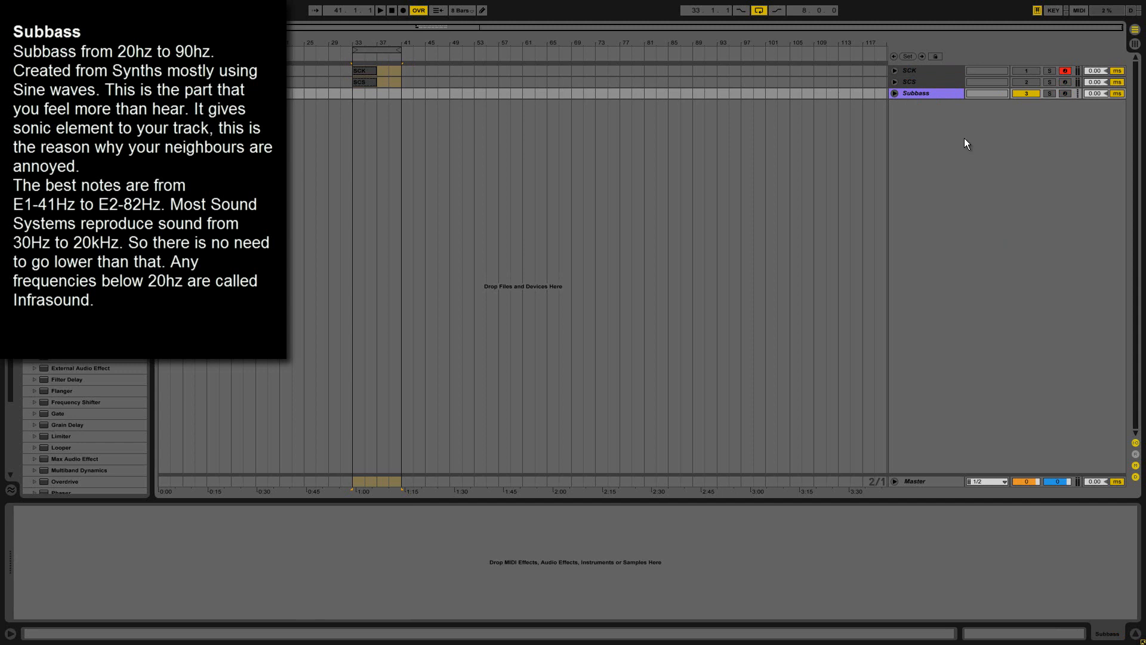
Try a darker purple on the Subbass track and switch it back to light purple.
{"action": "right_click", "coordinate": [947, 95]}
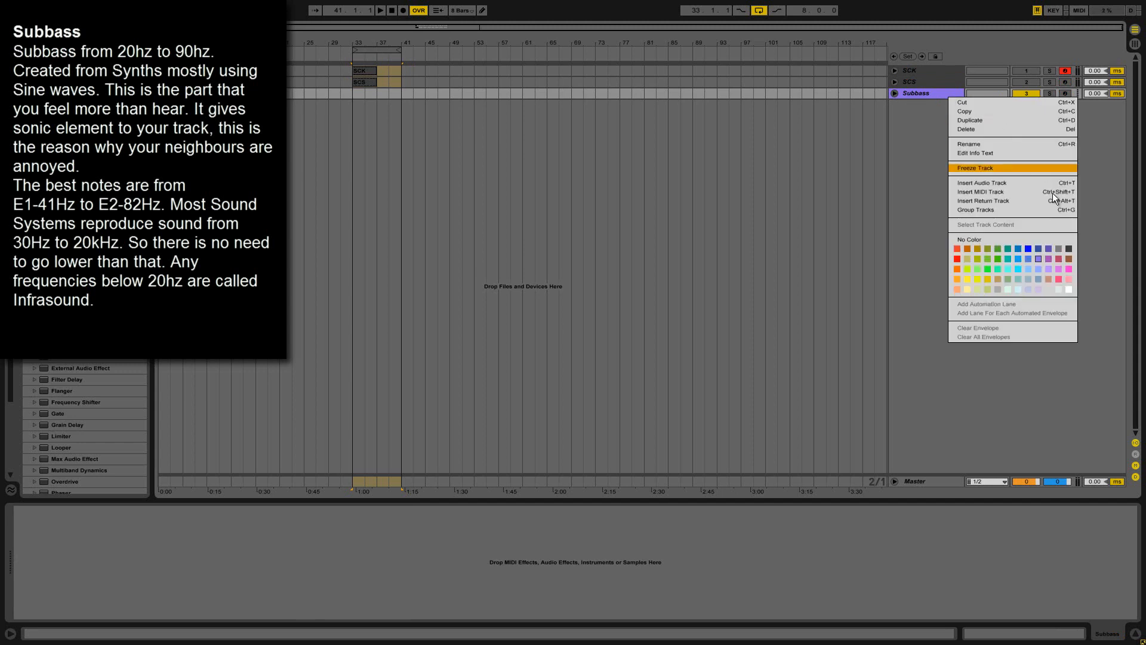
{"action": "left_click", "coordinate": [1048, 251]}
{"action": "right_click", "coordinate": [946, 94]}
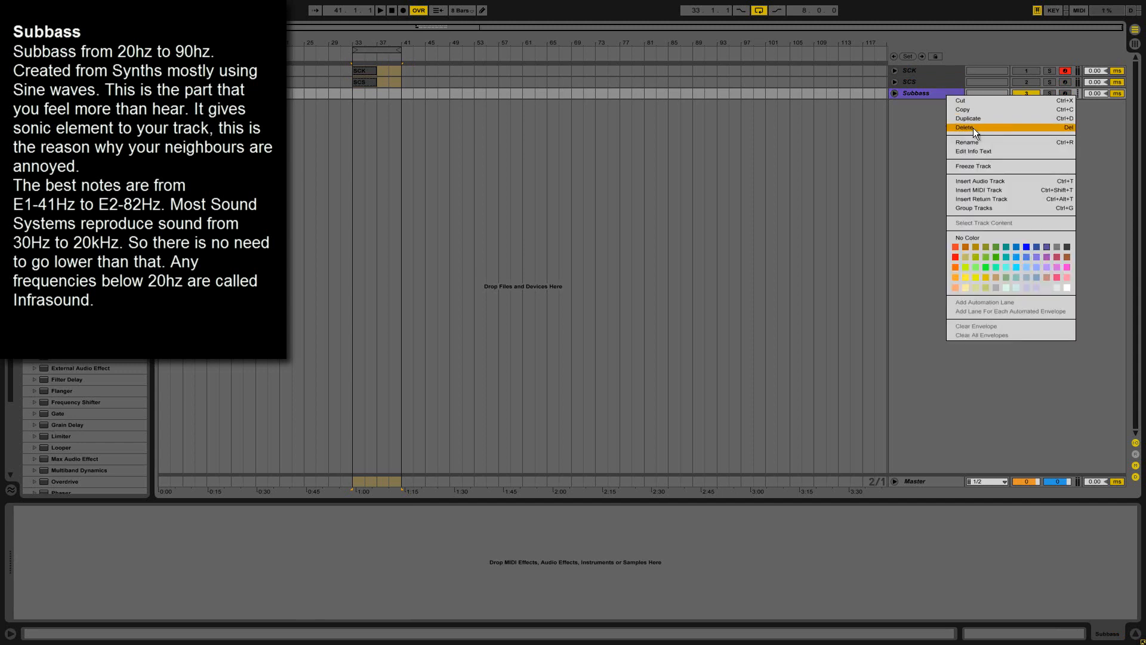
{"action": "left_click", "coordinate": [1038, 257]}
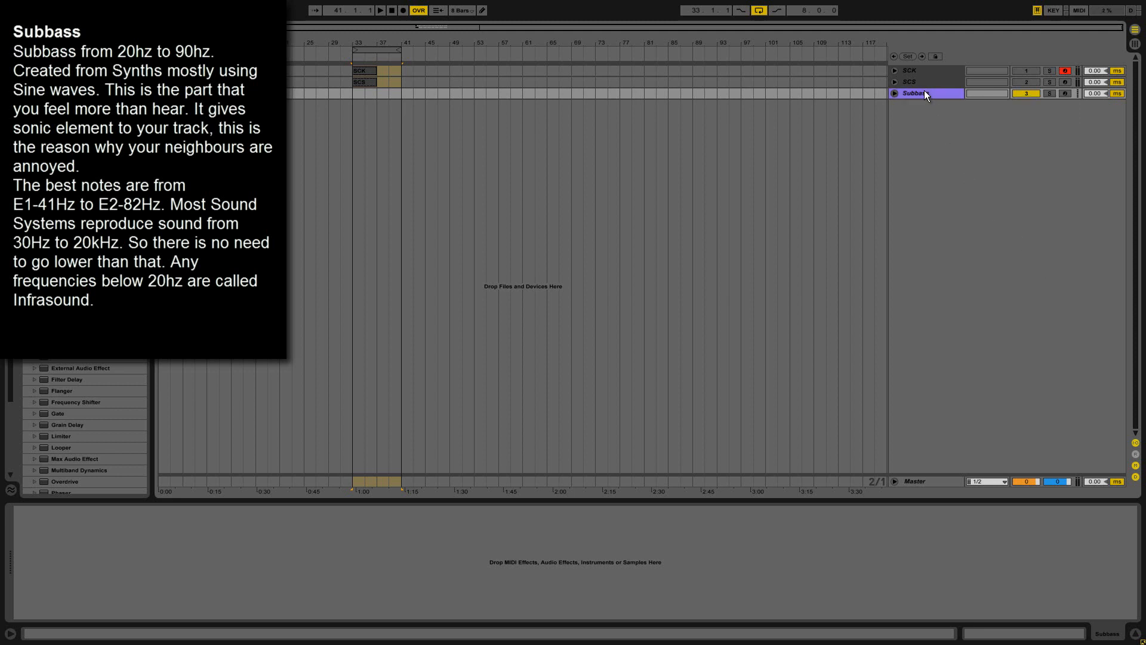
Insert an empty four-bar MIDI clip on the Subbass track, from bar 33 to bar 37.
{"action": "left_click", "coordinate": [924, 92]}
{"action": "left_click", "coordinate": [369, 70]}
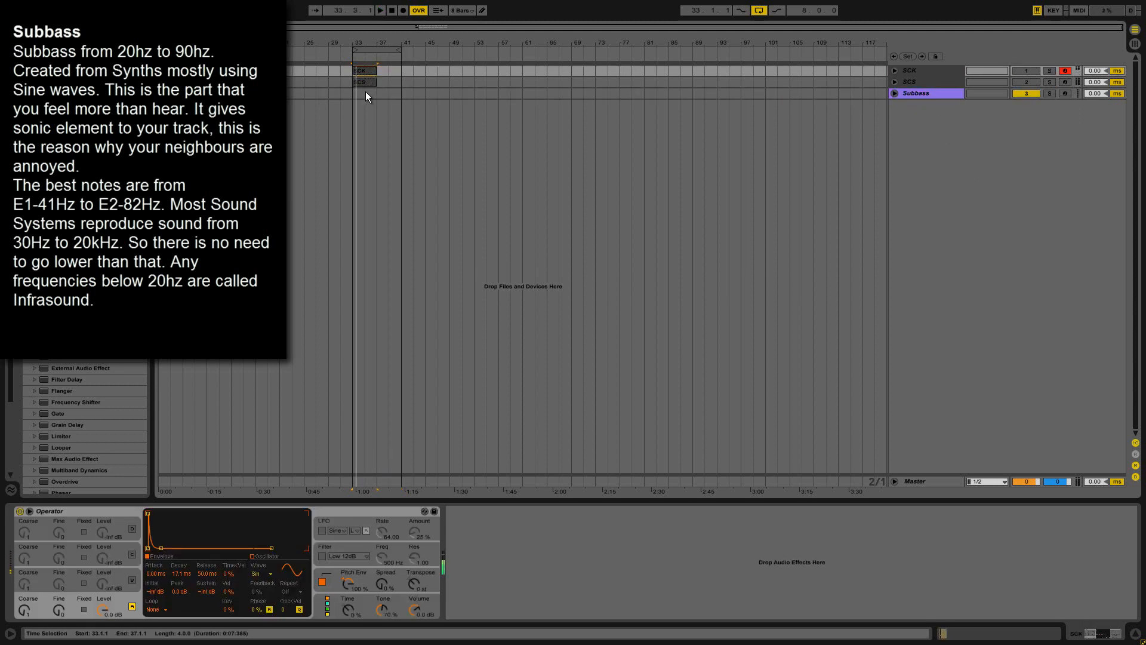
{"action": "left_click", "coordinate": [354, 95]}
{"action": "mouse_move", "coordinate": [359, 26]}
{"action": "left_mouse_down"}
{"action": "mouse_move", "coordinate": [363, 38]}
{"action": "mouse_move", "coordinate": [360, 27]}
{"action": "left_mouse_up"}
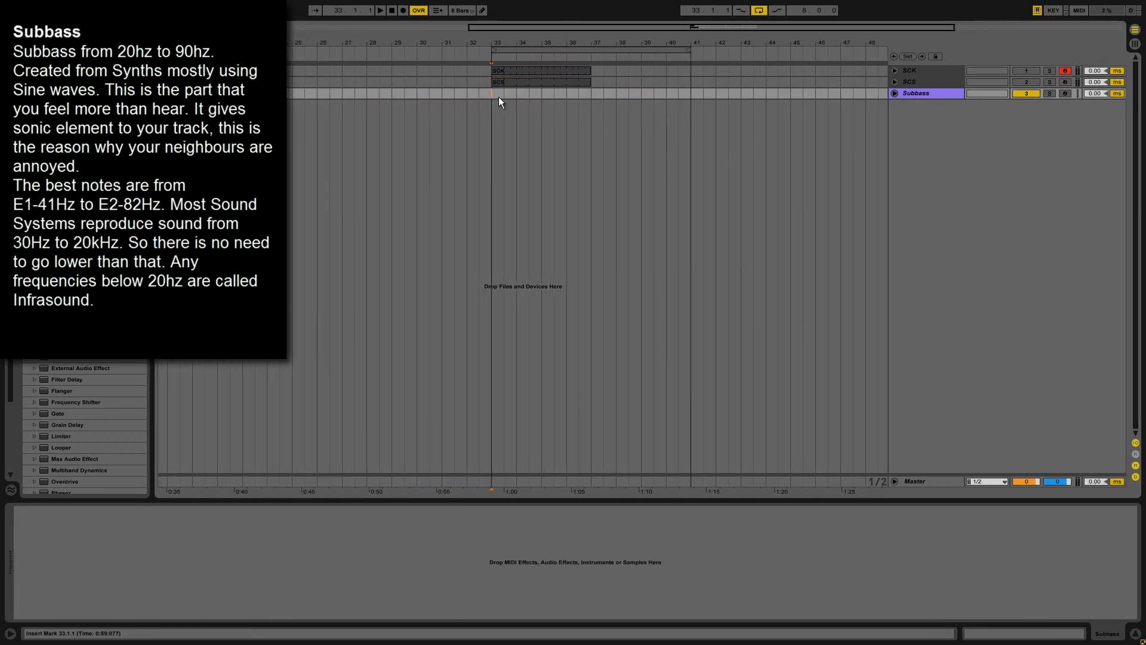
{"action": "left_click_drag", "start_coordinate": [499, 96], "coordinate": [505, 94]}
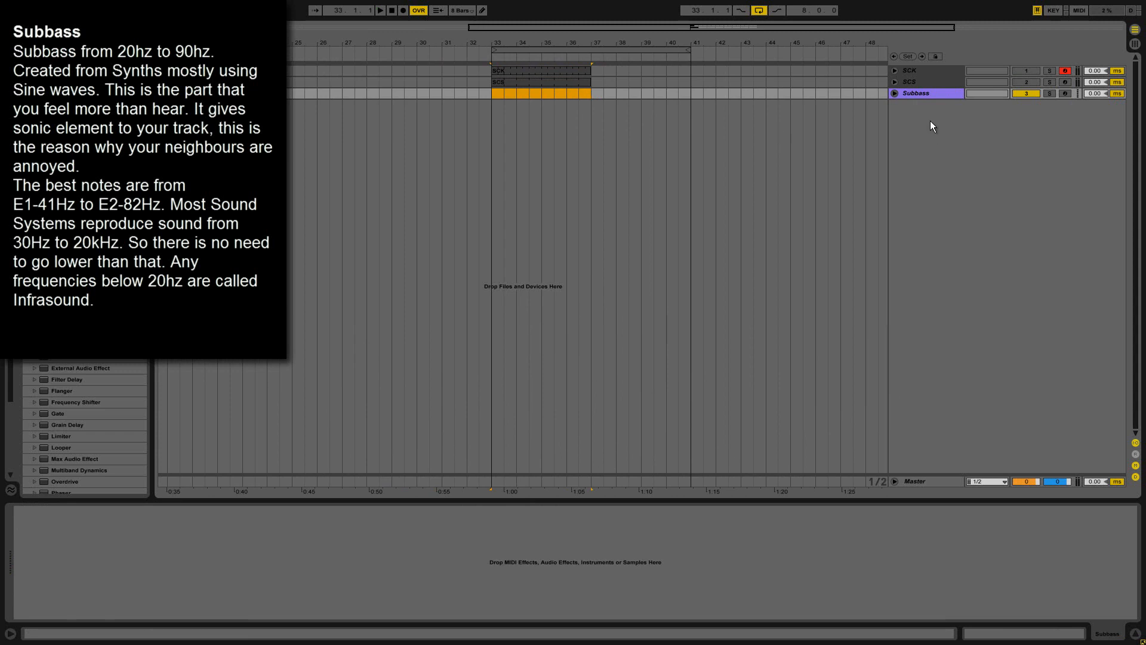
{"action": "left_click", "coordinate": [923, 93]}
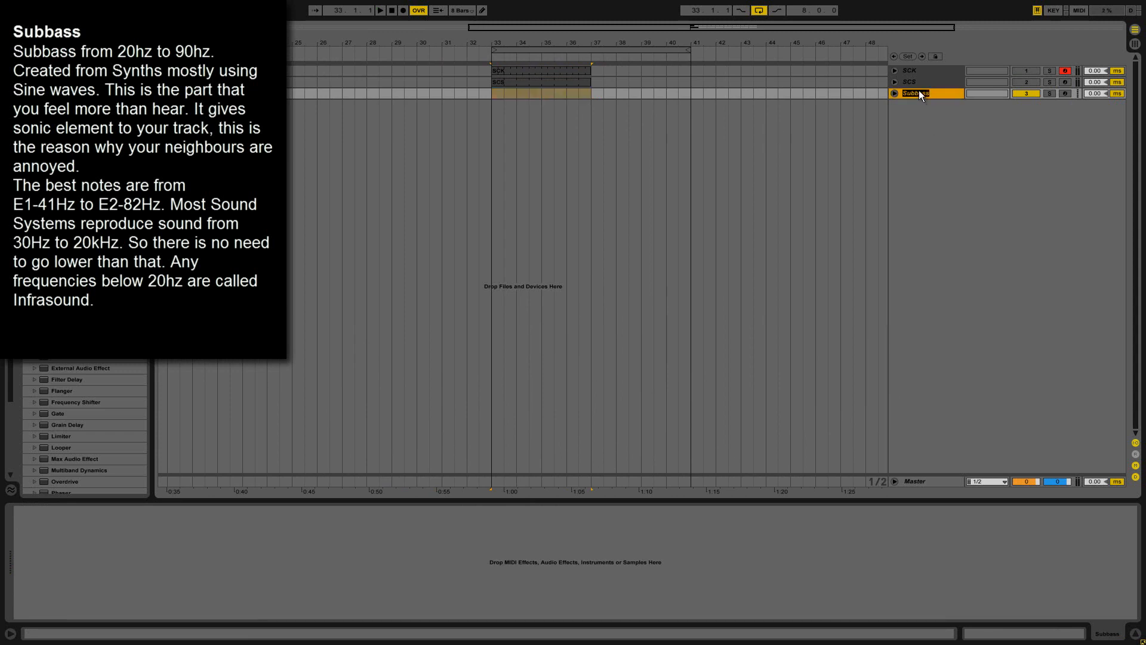
{"action": "left_click", "coordinate": [493, 92]}
{"action": "left_click_drag", "start_coordinate": [492, 92], "coordinate": [586, 95]}
{"action": "right_click", "coordinate": [583, 95]}
{"action": "left_click", "coordinate": [620, 153]}
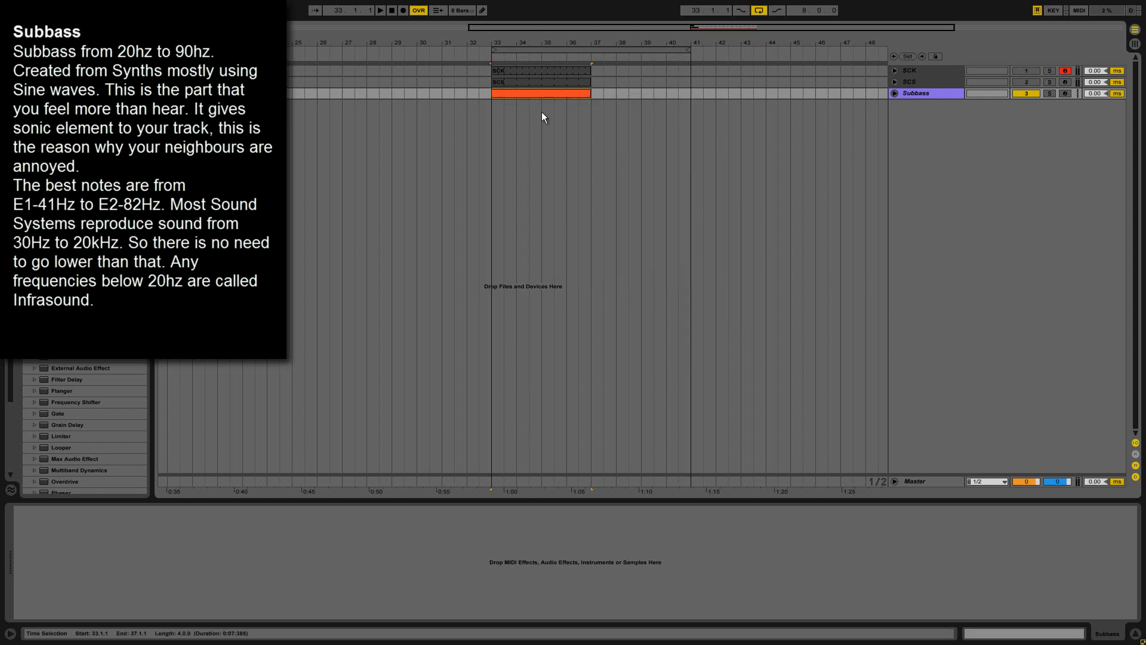
Rename the new MIDI clip on the Subbass track as Subbass.
{"action": "left_click", "coordinate": [540, 96]}
{"action": "type", "text": "Subbass"}
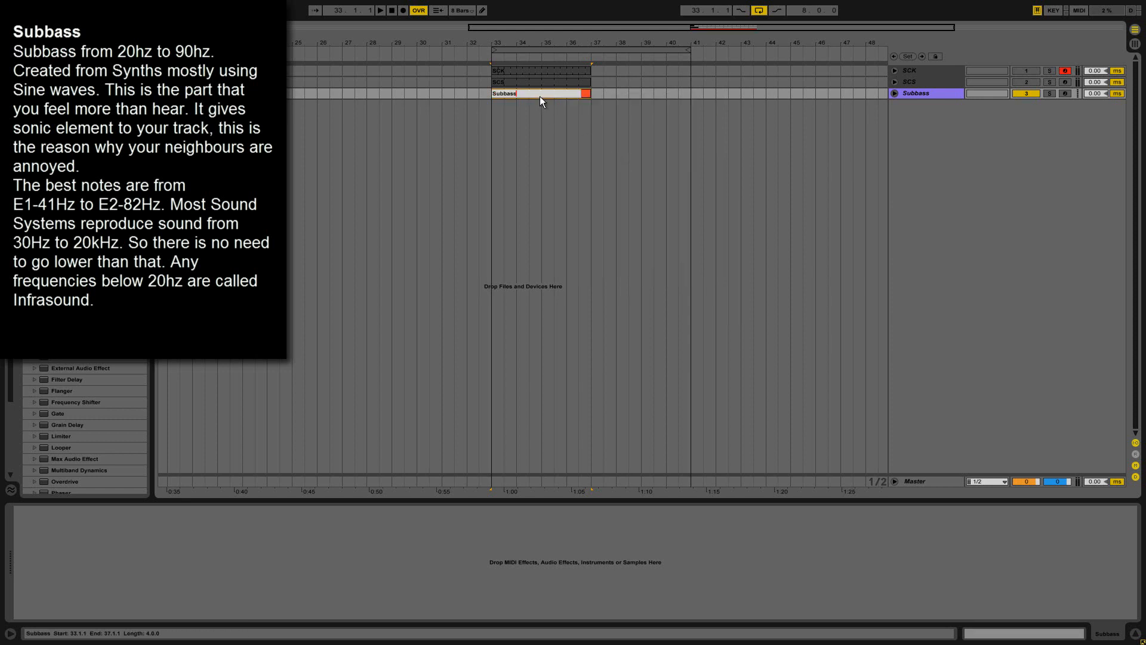
{"action": "key", "text": "Return"}
Colour the Subbass clip and its track in the same dark purple.
{"action": "right_click", "coordinate": [540, 95]}
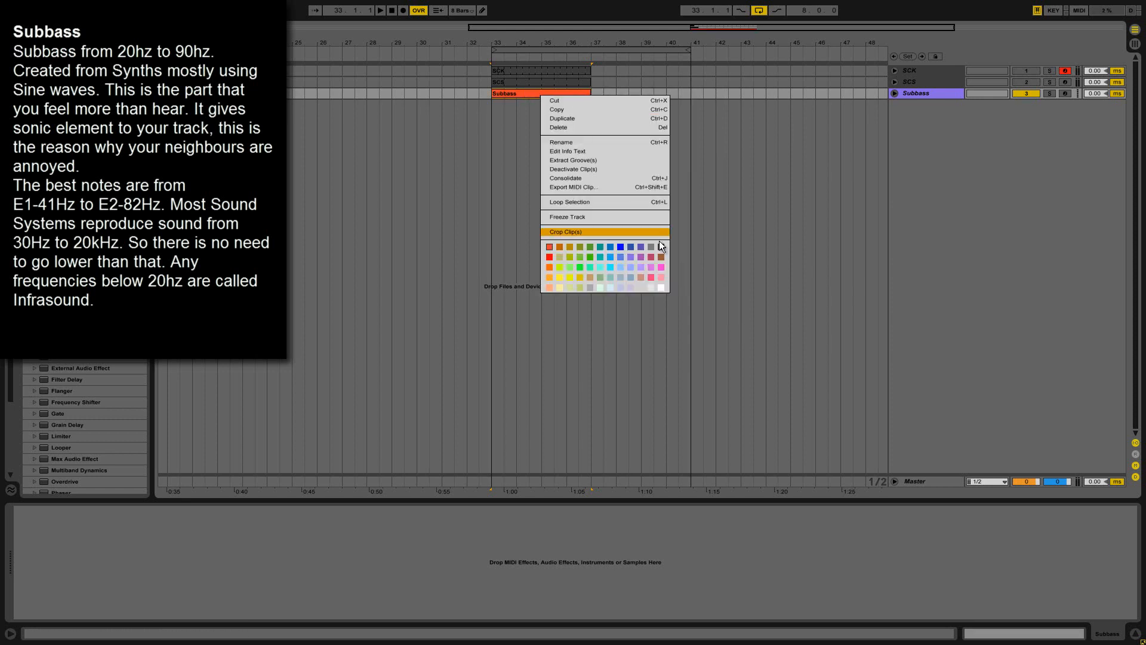
{"action": "left_click", "coordinate": [633, 256]}
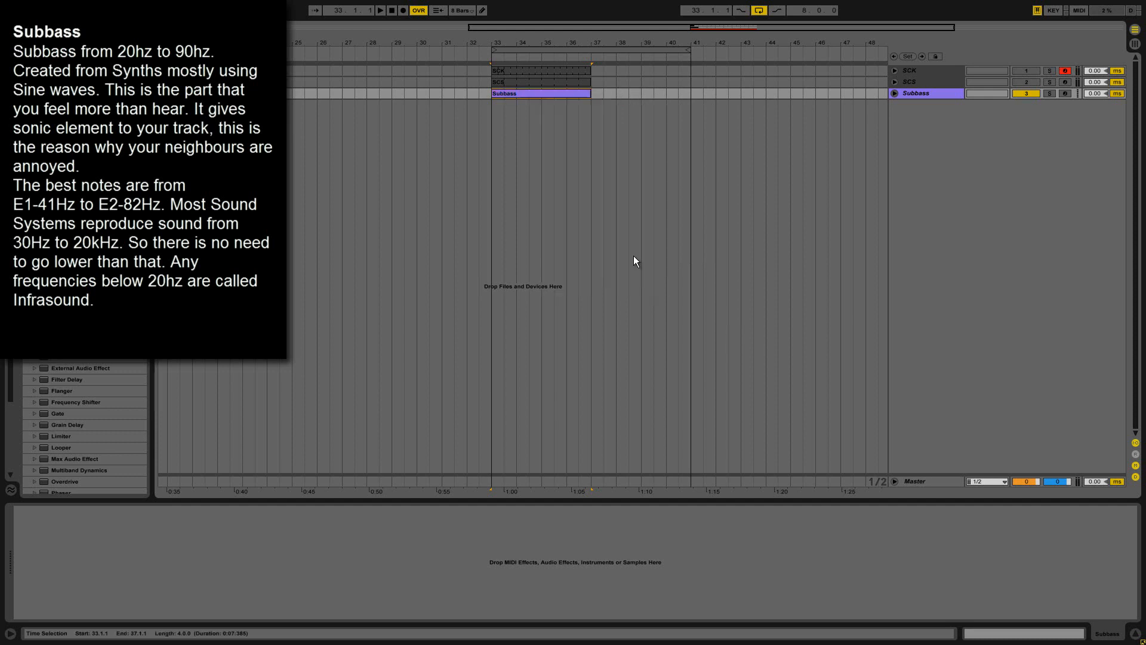
{"action": "right_click", "coordinate": [538, 95]}
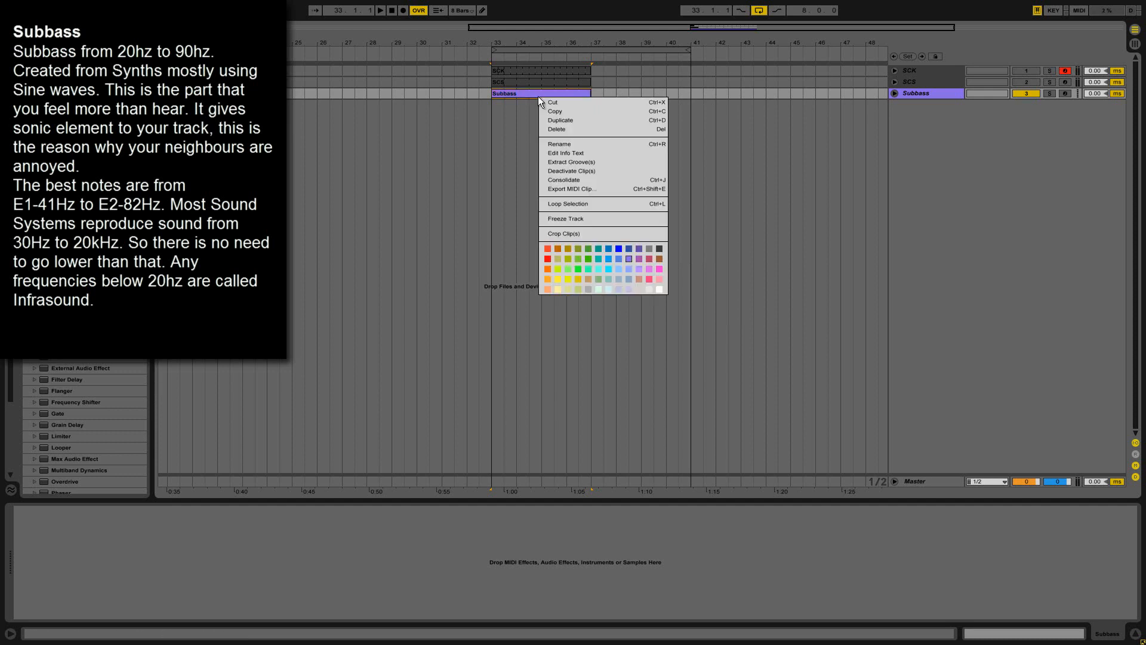
{"action": "left_click", "coordinate": [641, 247]}
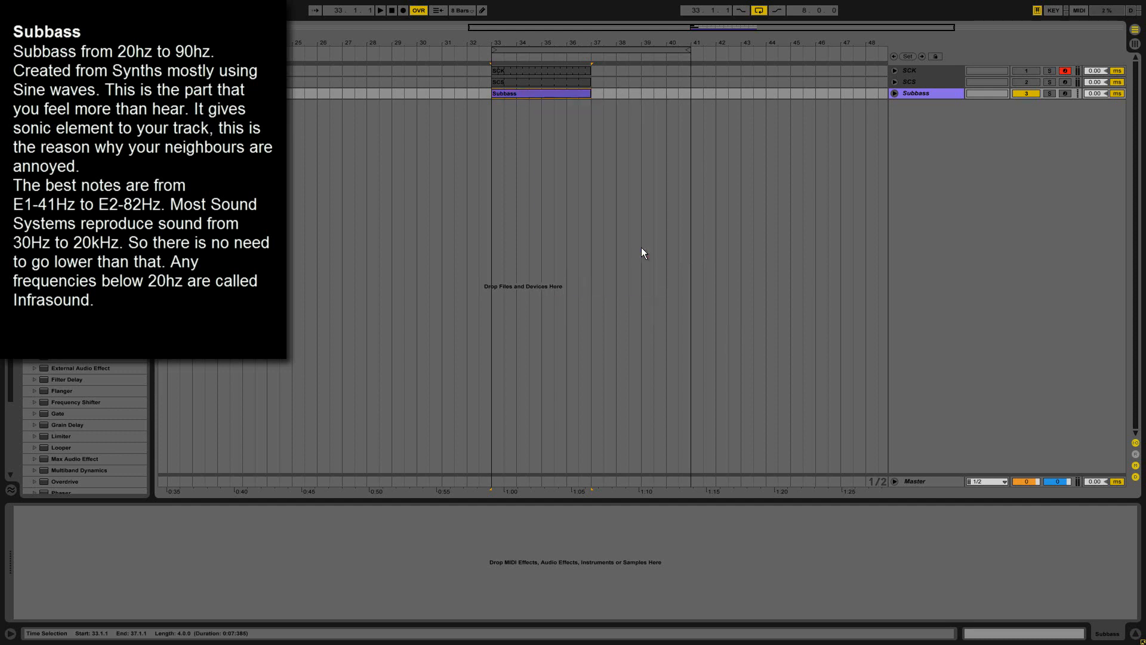
{"action": "right_click", "coordinate": [926, 89]}
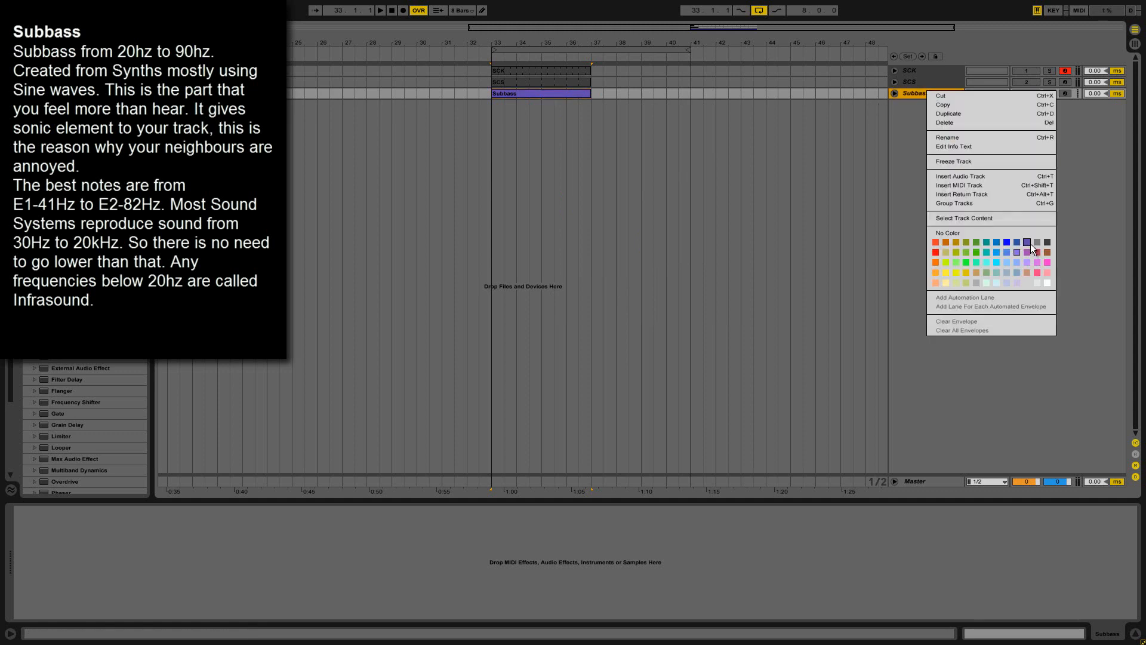
{"action": "left_click", "coordinate": [1017, 252]}
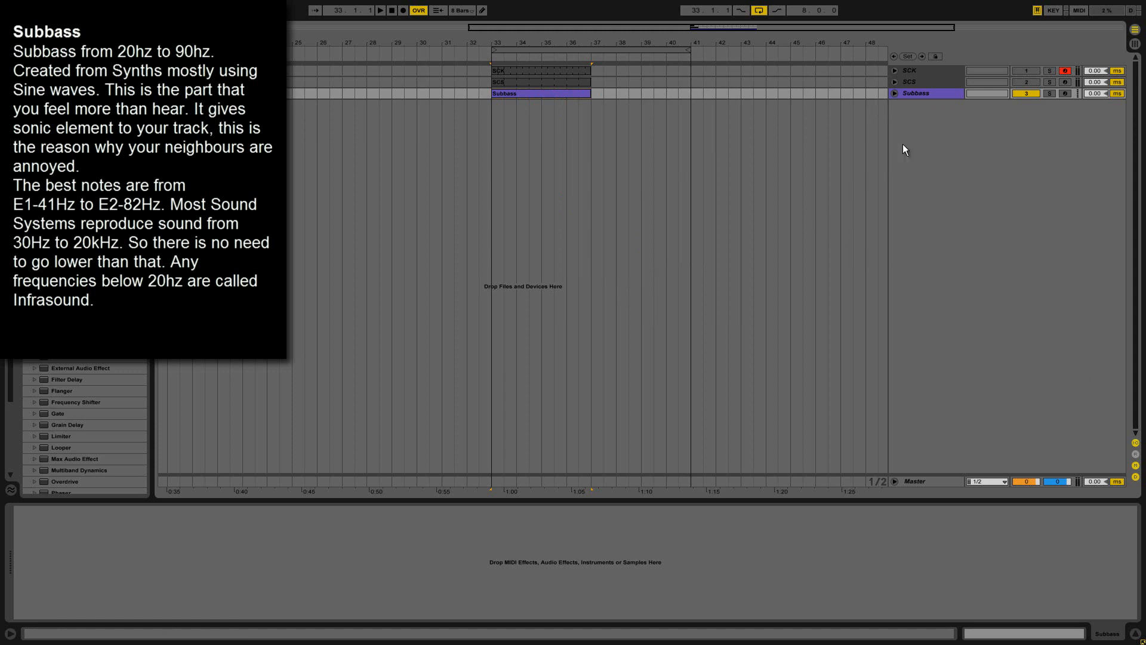
Load the Operator instrument onto the Subbass track.
{"action": "left_click", "coordinate": [896, 94]}
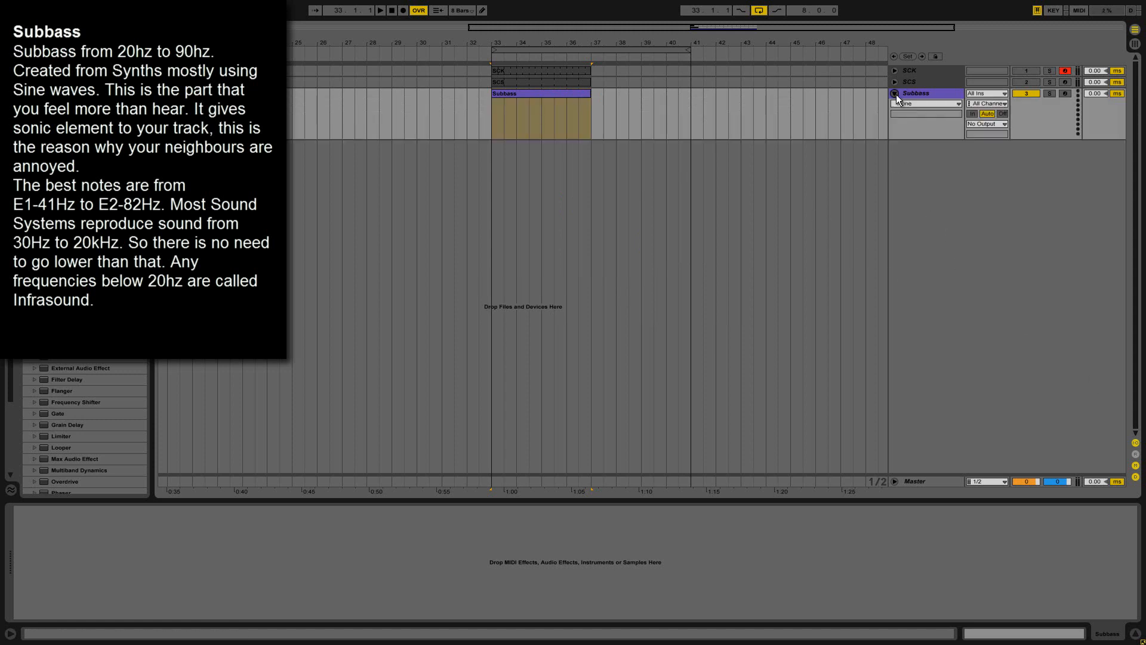
{"action": "left_click", "coordinate": [896, 94]}
{"action": "left_click", "coordinate": [904, 93]}
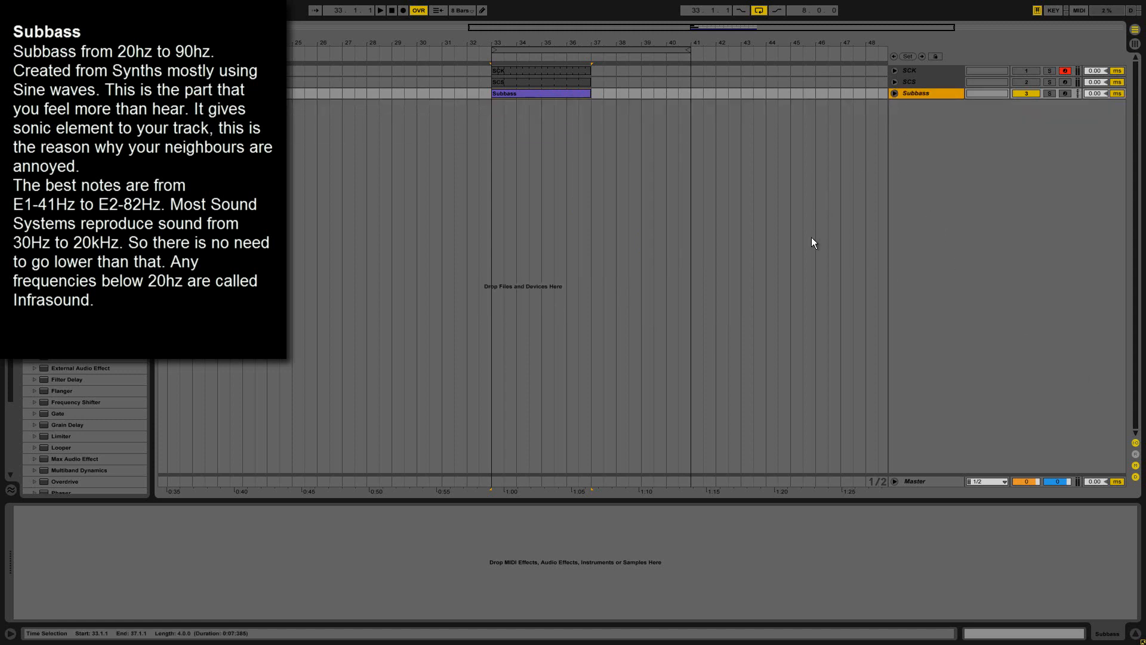
{"action": "left_click", "coordinate": [285, 520]}
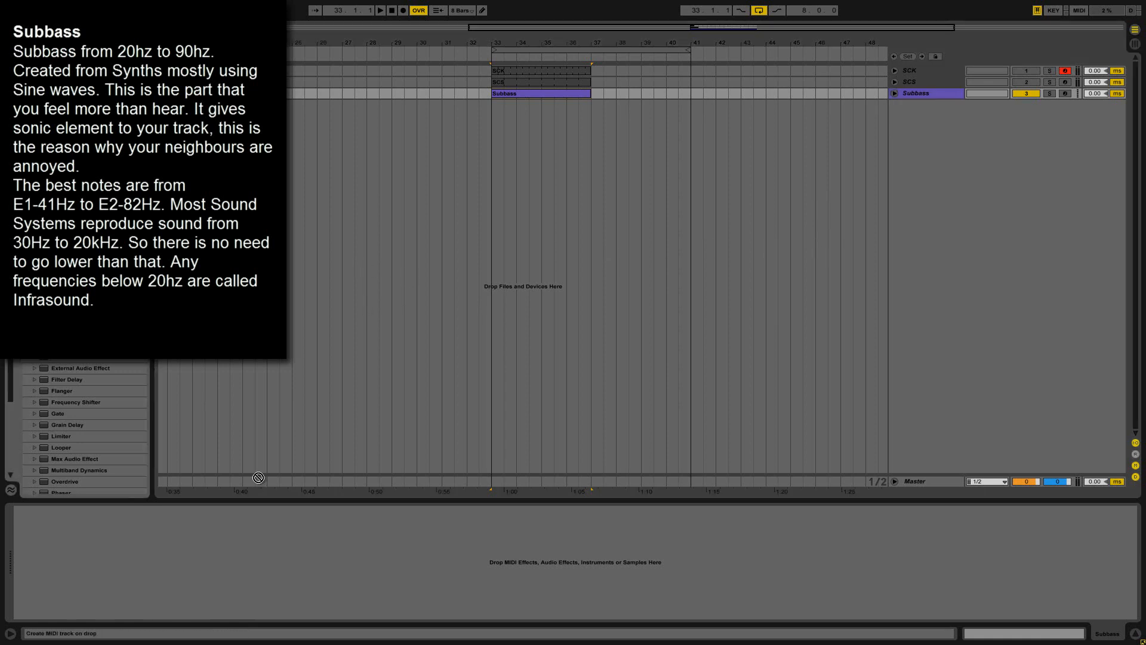
{"action": "left_click_drag", "start_coordinate": [288, 531], "coordinate": [289, 532]}
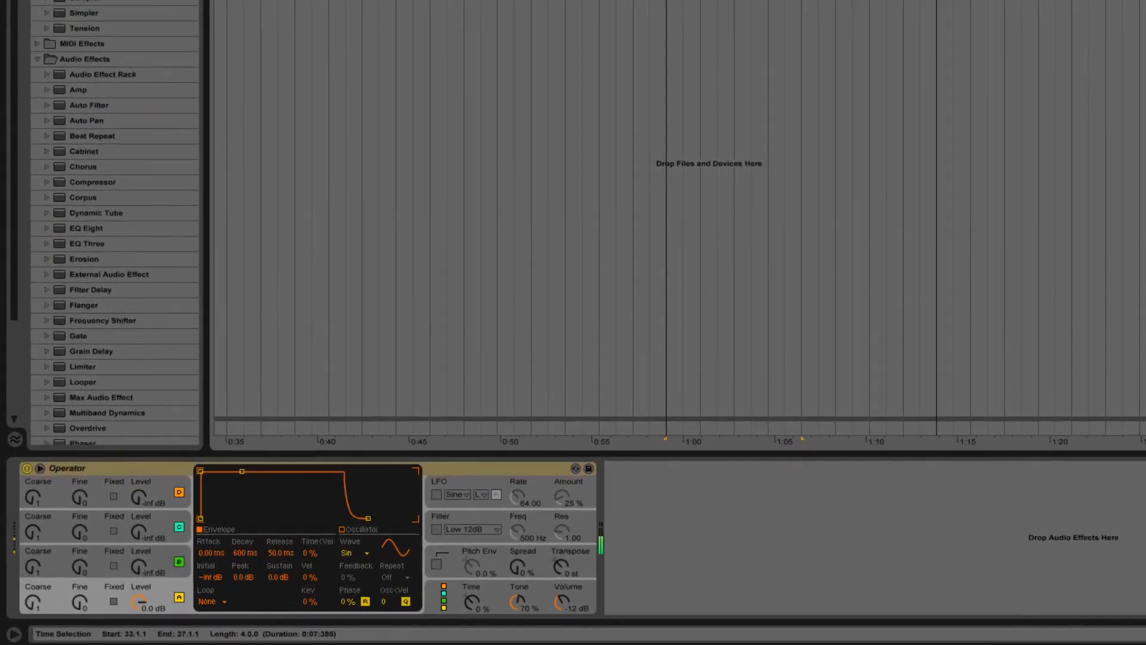
Switch off Operator's oscillators B, C and D, and select oscillator A.
{"action": "left_click", "coordinate": [178, 561]}
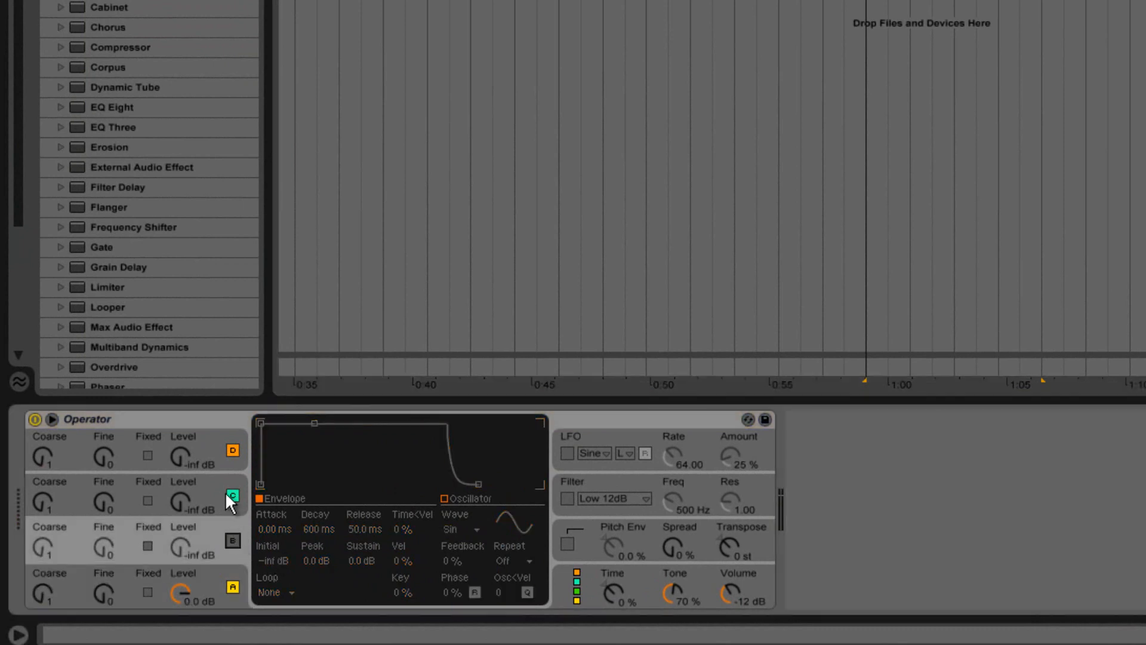
{"action": "left_click", "coordinate": [233, 495]}
{"action": "left_click", "coordinate": [233, 450]}
{"action": "left_click", "coordinate": [198, 574]}
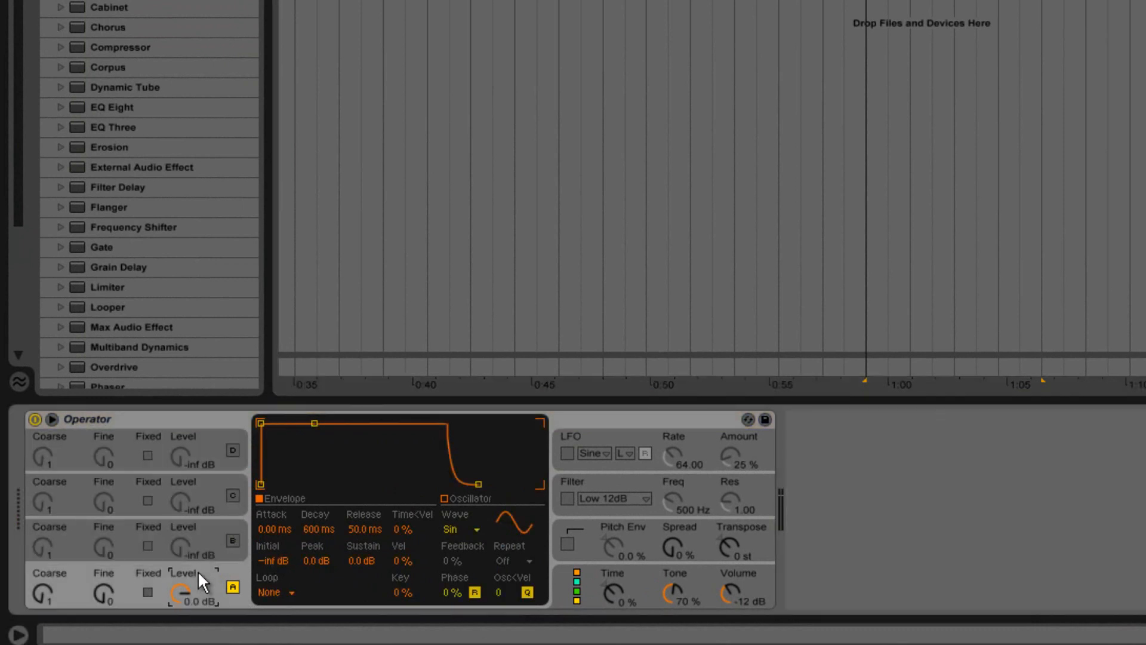
Set oscillator A to the Square 3 wave with Coarse 0.5, and raise Operator's volume to 0.0 dB.
{"action": "left_click", "coordinate": [478, 525]}
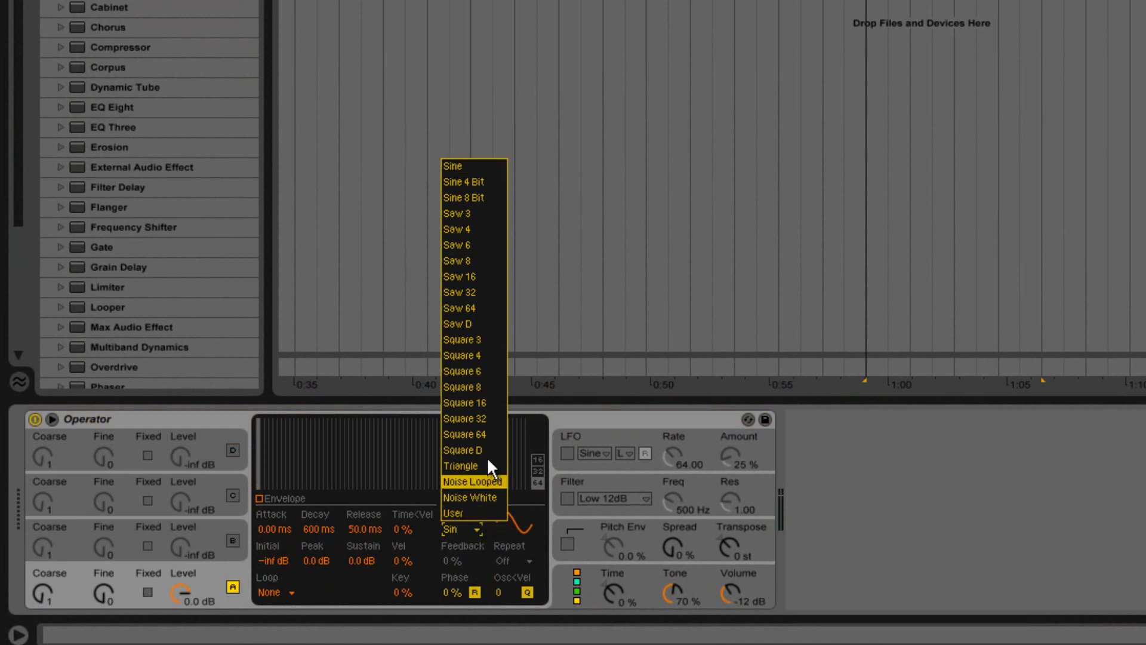
{"action": "left_click", "coordinate": [489, 341]}
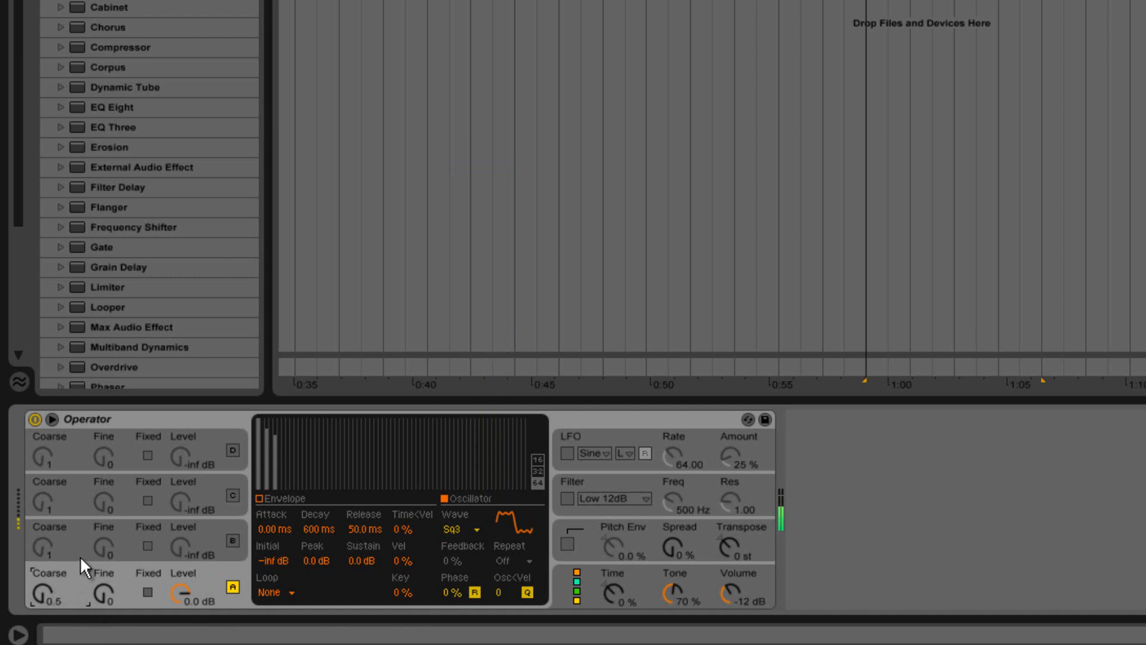
{"action": "left_click", "coordinate": [733, 589]}
{"action": "left_click_drag", "start_coordinate": [733, 589], "coordinate": [734, 588]}
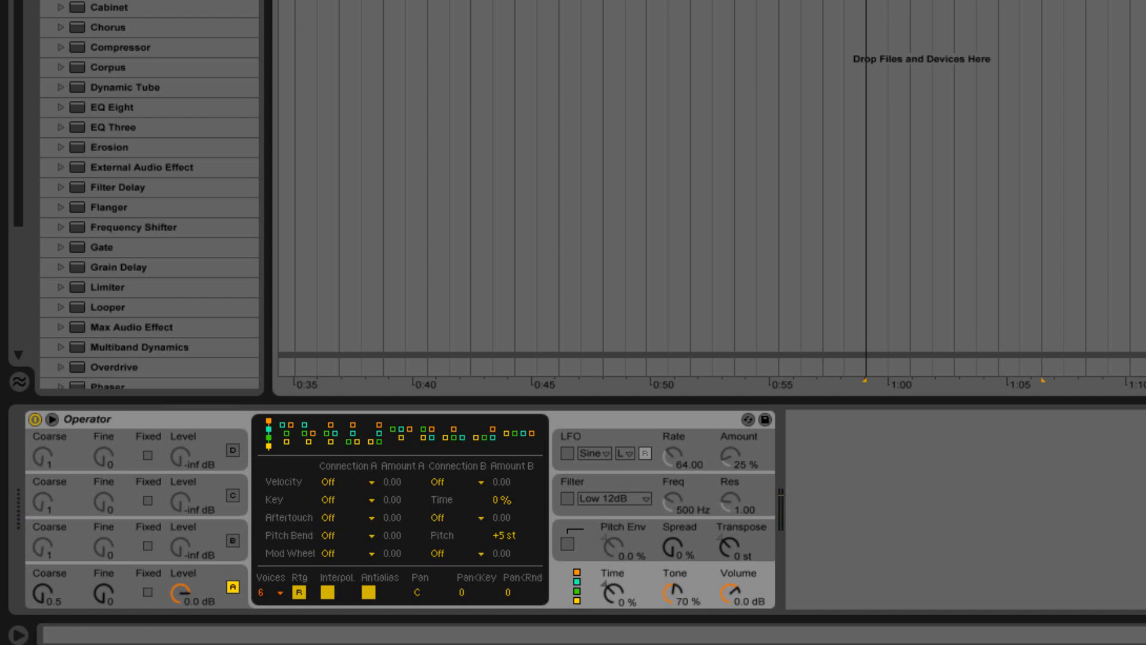
{"action": "left_click", "coordinate": [740, 592]}
{"action": "left_click", "coordinate": [185, 573]}
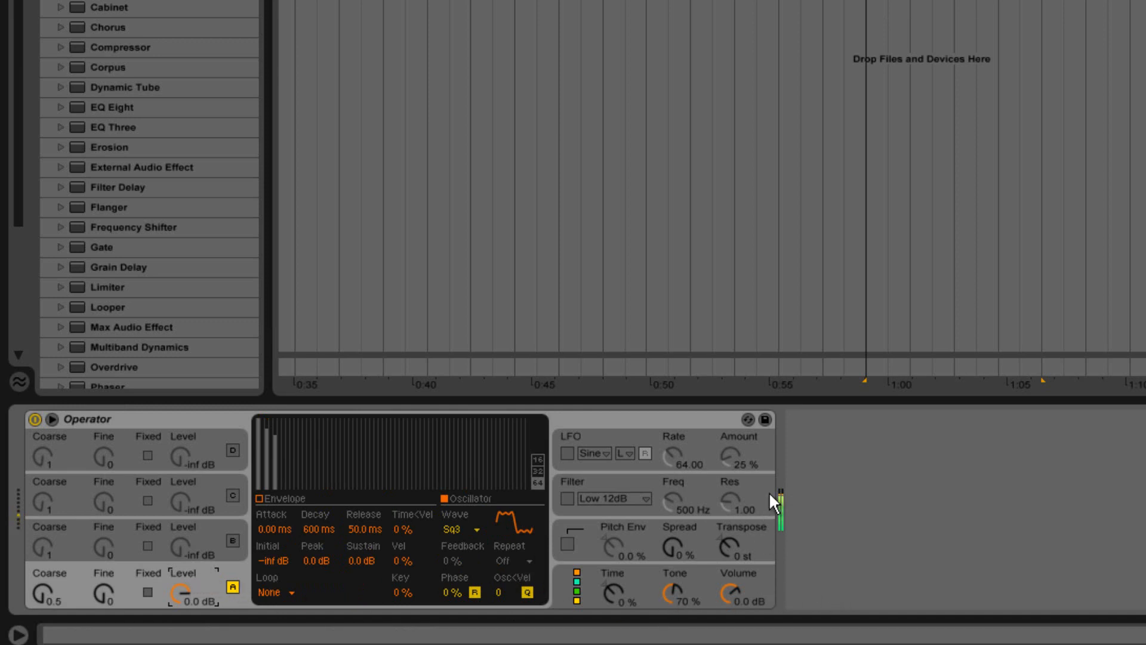
Add EQ Eight after Operator and set its band 2 high cut to 150 Hz with a Q of 0.75.
{"action": "left_click", "coordinate": [943, 442]}
{"action": "left_click_drag", "start_coordinate": [106, 107], "coordinate": [920, 482]}
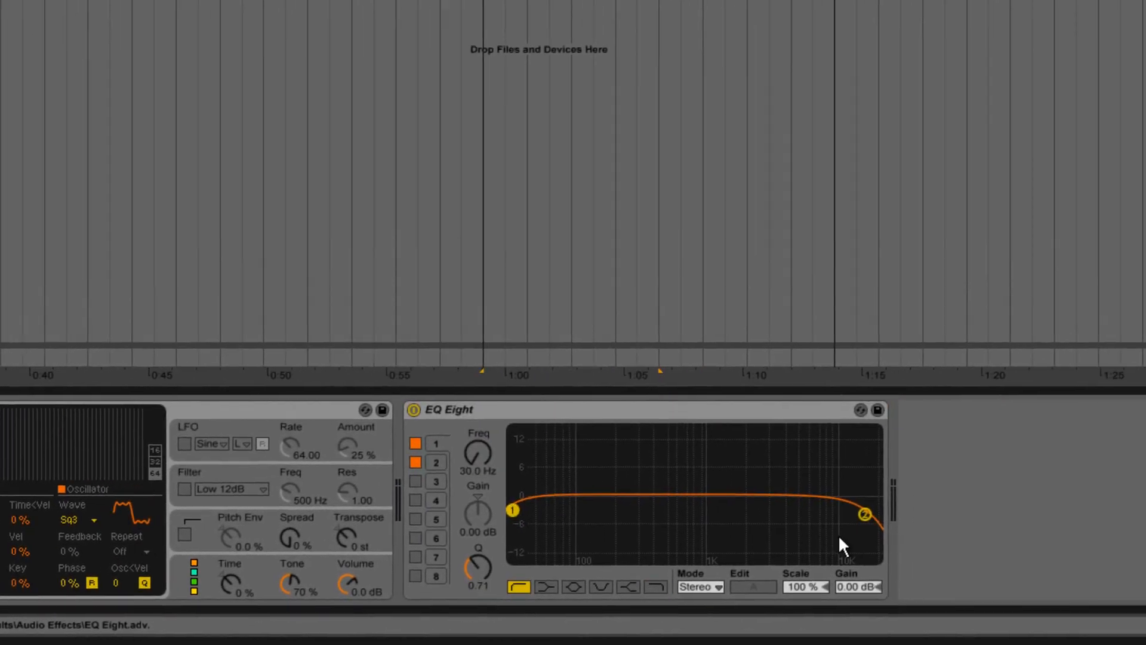
{"action": "left_click", "coordinate": [858, 515]}
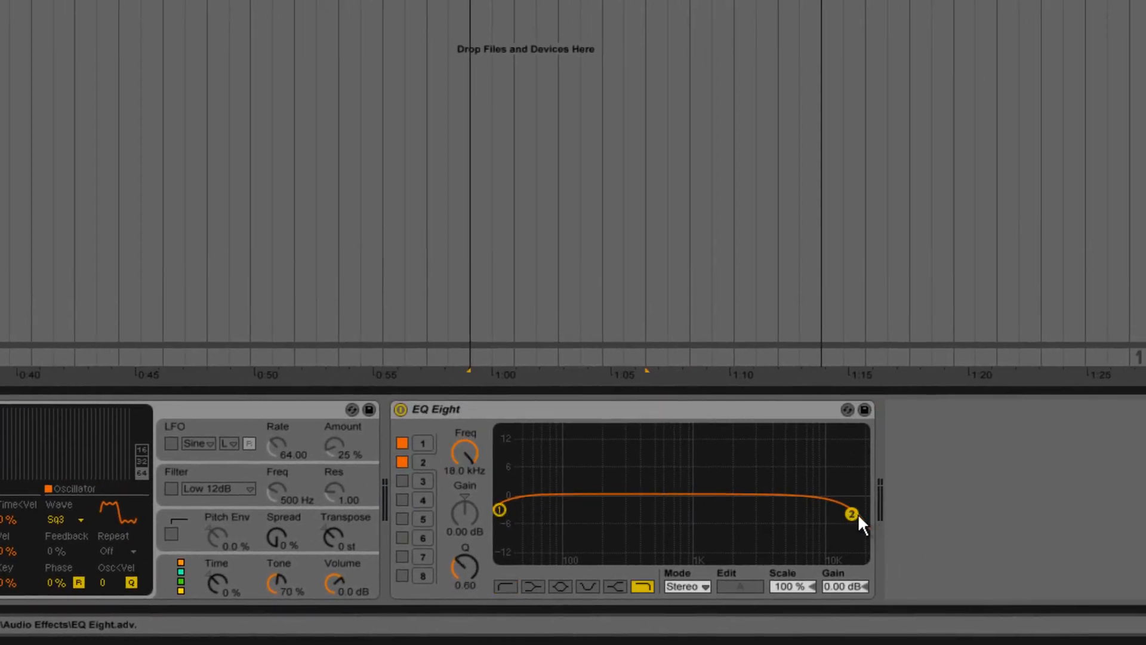
{"action": "left_click", "coordinate": [460, 470]}
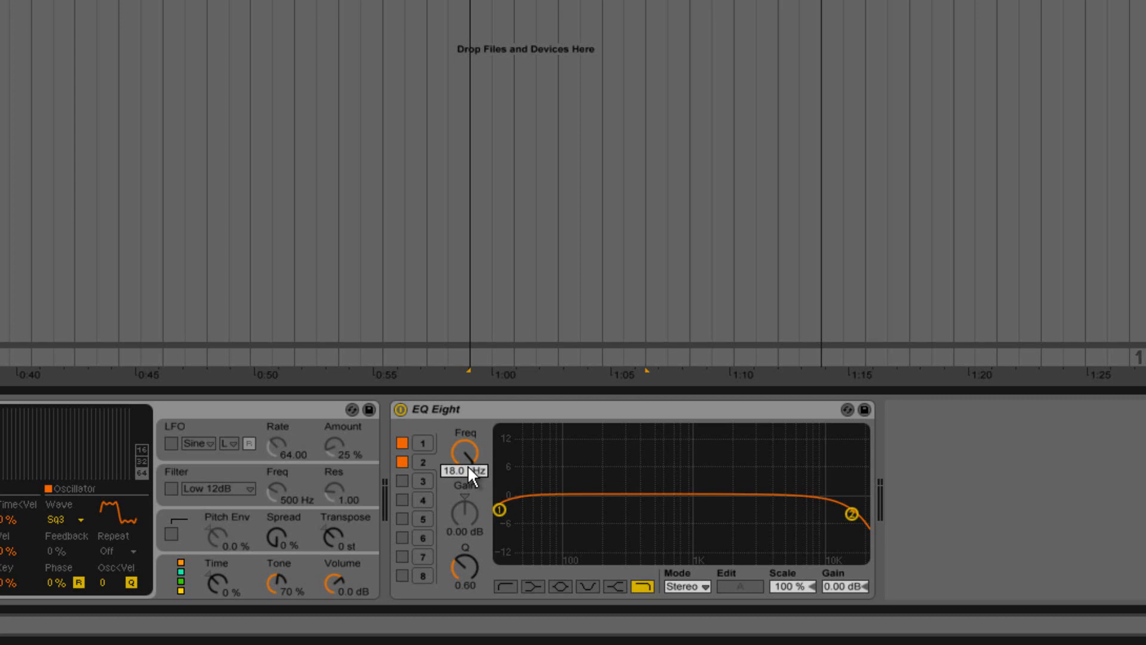
{"action": "type", "text": "150"}
{"action": "key", "text": "Return"}
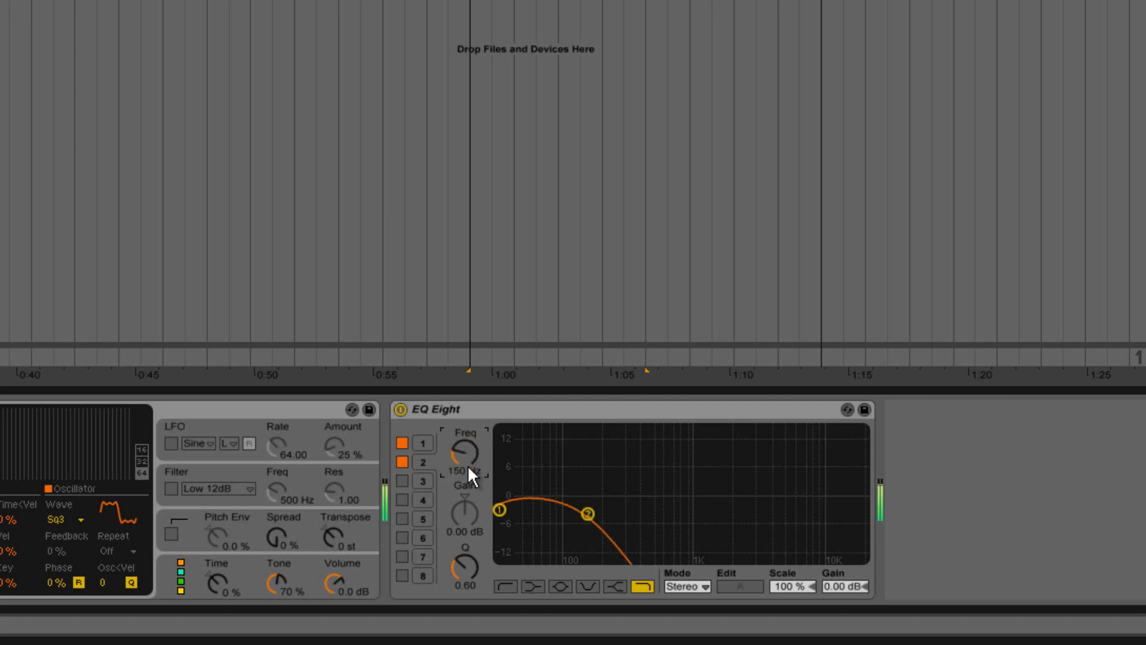
{"action": "scroll", "coordinate": [468, 565], "scroll_direction": "up", "scroll_amount": 3}
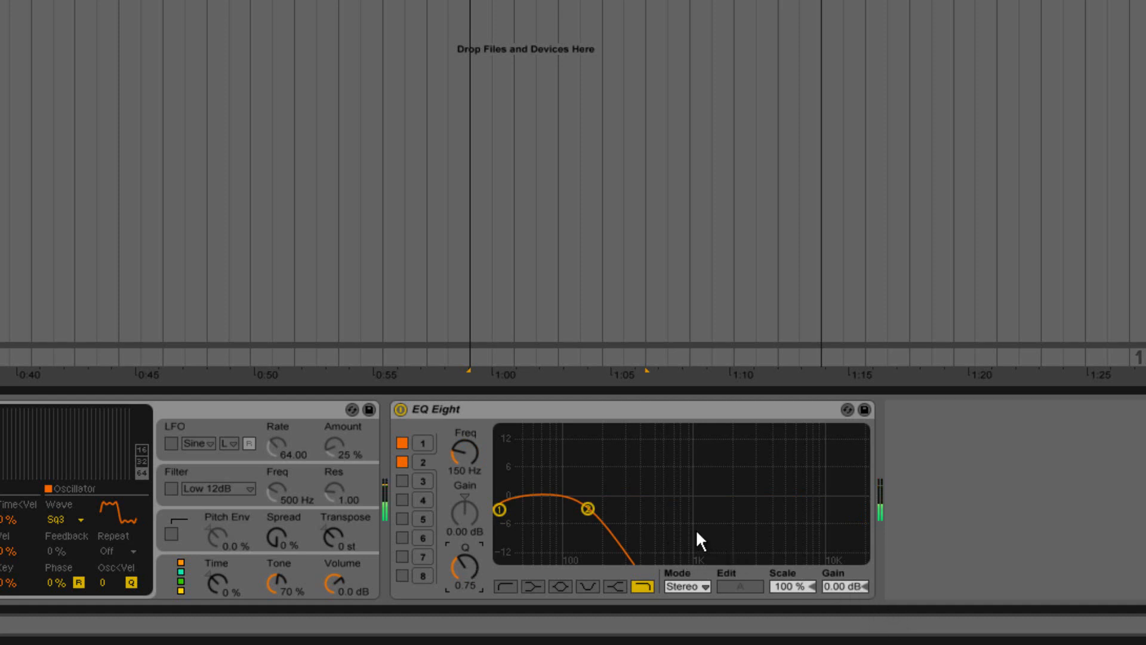
Lower Operator's volume to -2.3 dB and fold the Subbass track.
{"action": "left_click_drag", "start_coordinate": [329, 571], "coordinate": [333, 580]}
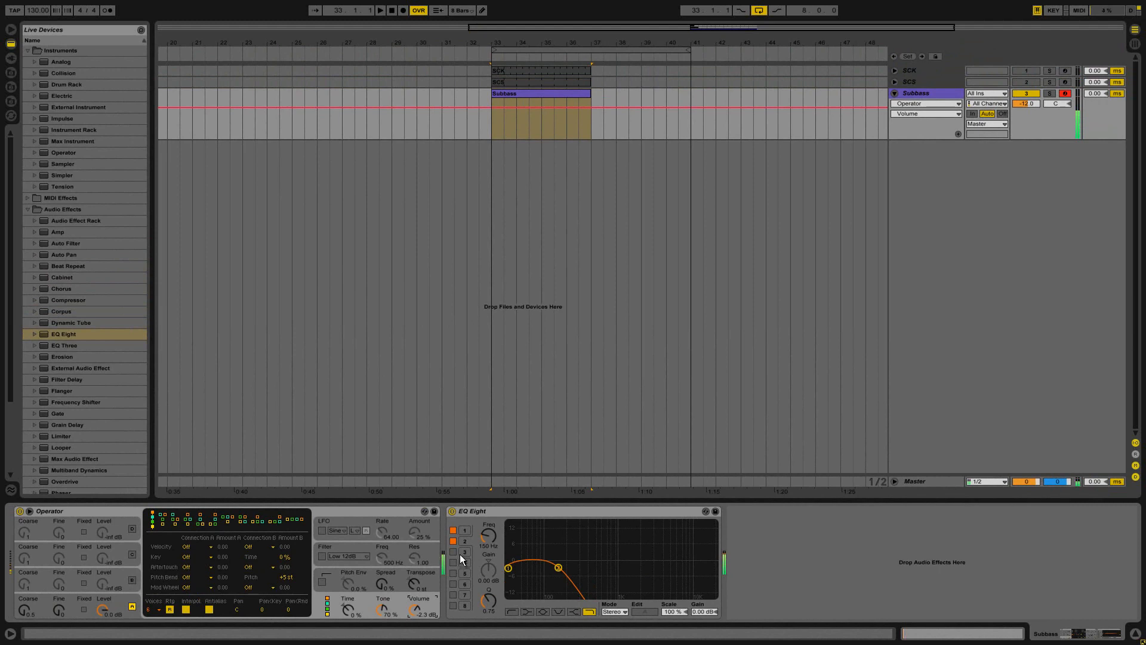
{"action": "left_click", "coordinate": [894, 92]}
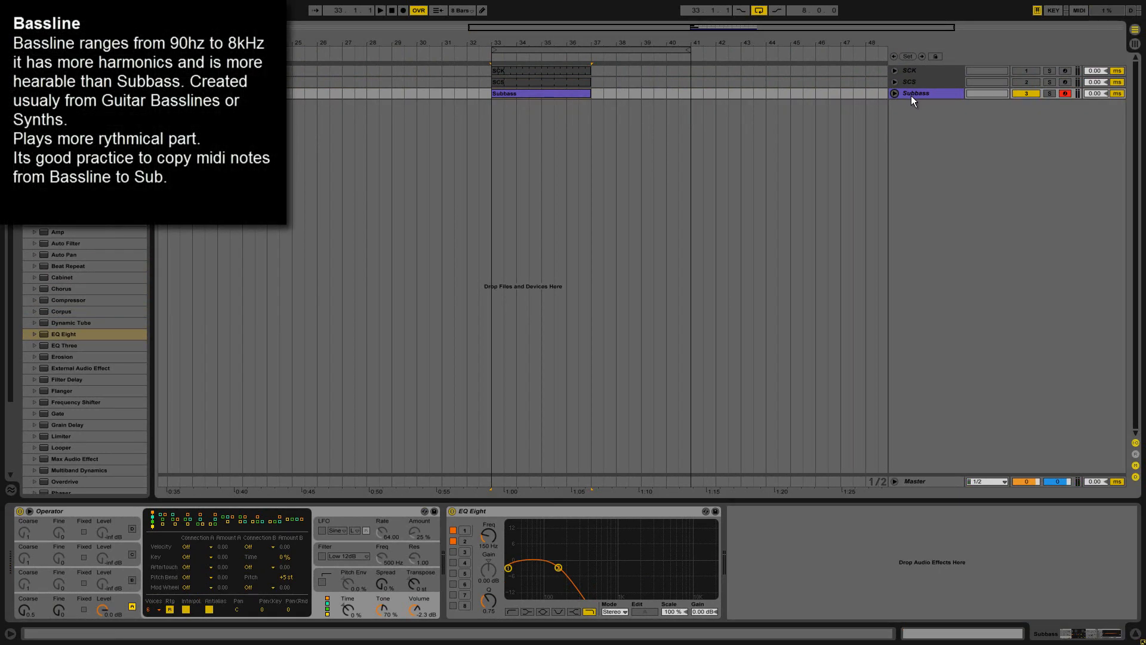
Insert a MIDI track below the Subbass track and name it Bassline.
{"action": "left_click", "coordinate": [911, 95]}
{"action": "right_click", "coordinate": [911, 95]}
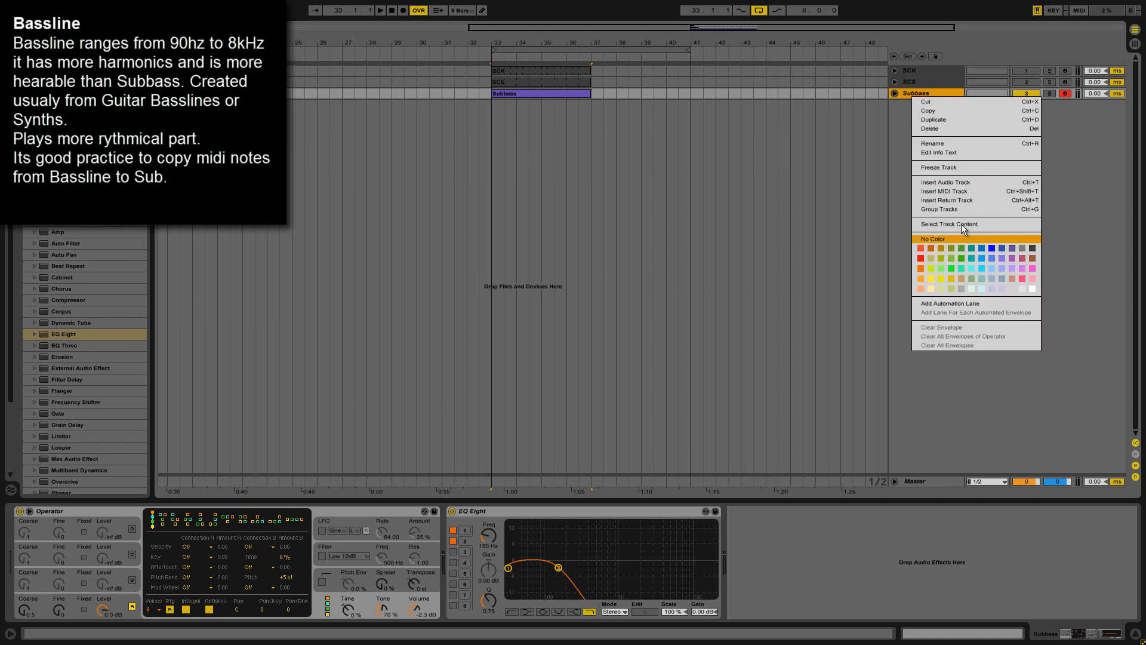
{"action": "left_click", "coordinate": [954, 192]}
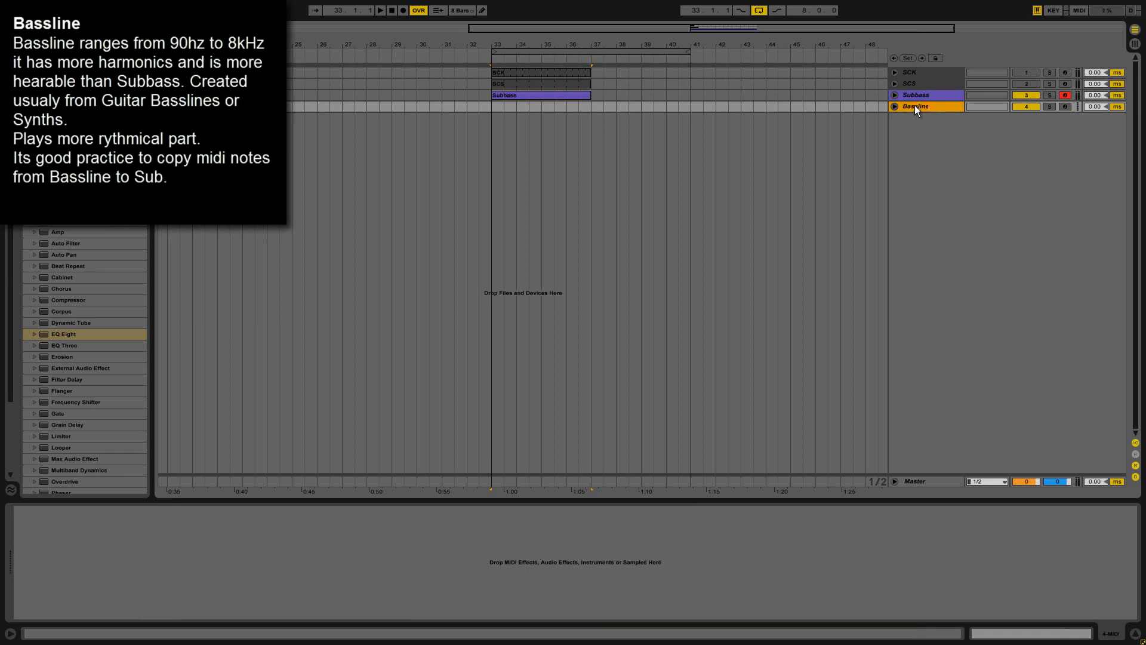
{"action": "key", "text": "Return"}
Copy the Subbass clip onto the Bassline track at bar 33 and rename the copy Bassline.
{"action": "left_click_drag", "start_coordinate": [505, 94], "coordinate": [513, 105]}
{"action": "left_click", "coordinate": [919, 105]}
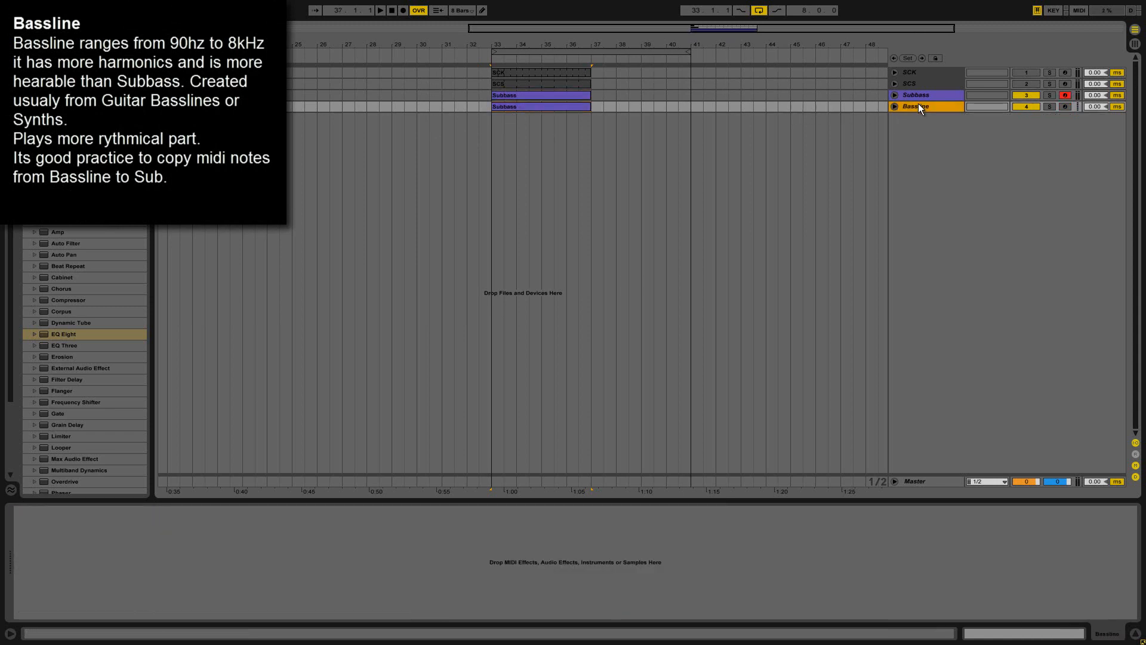
{"action": "left_click", "coordinate": [568, 102]}
{"action": "type", "text": "Bassline"}
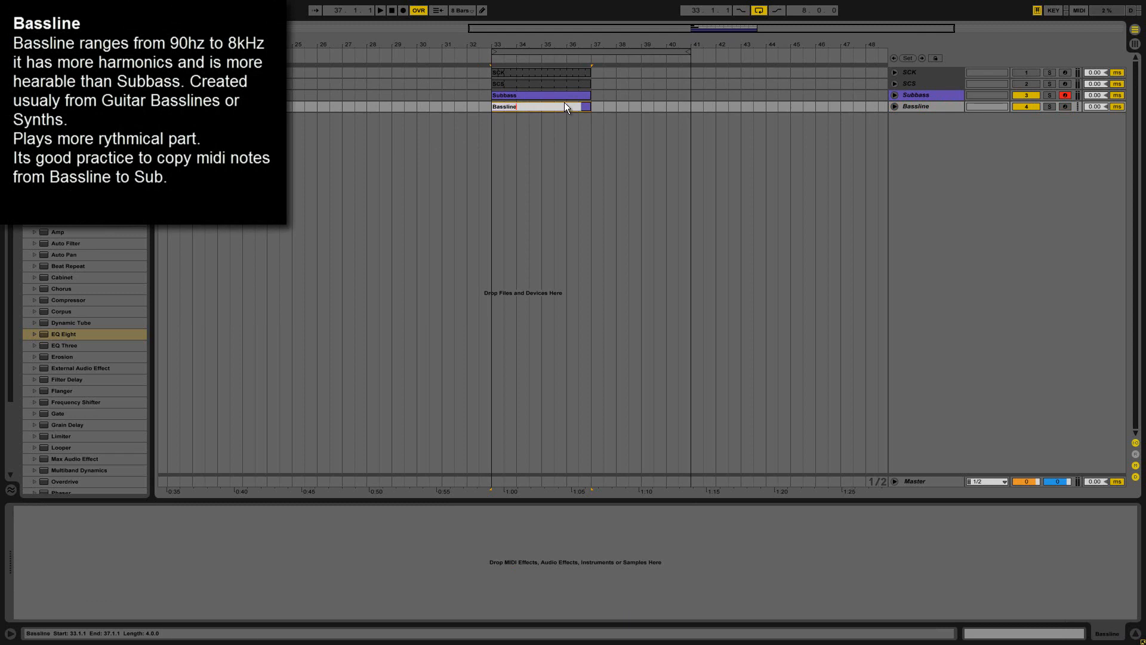
{"action": "key", "text": "Return"}
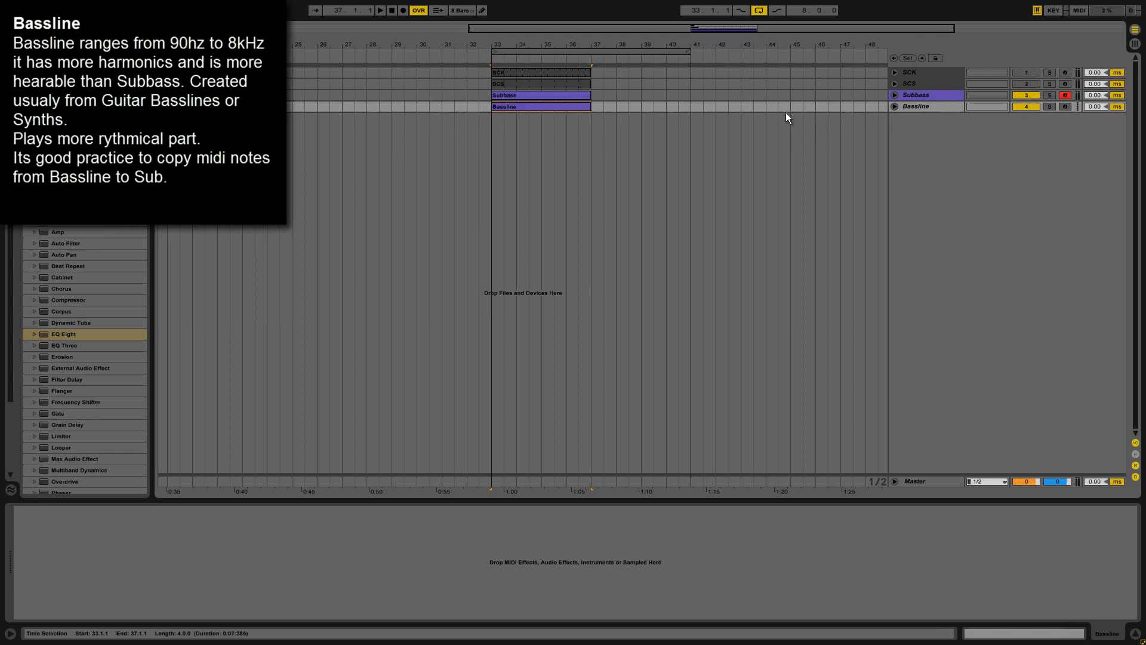
Colour the Bassline track and its clip light purple.
{"action": "right_click", "coordinate": [915, 106]}
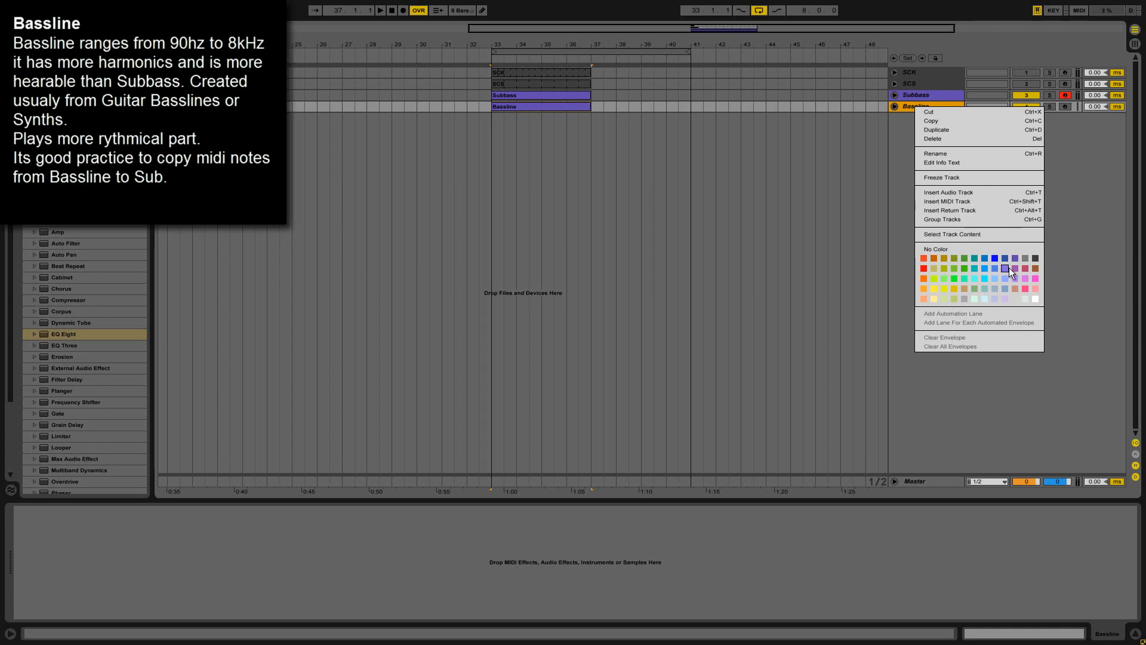
{"action": "left_click", "coordinate": [1007, 269]}
{"action": "right_click", "coordinate": [918, 108]}
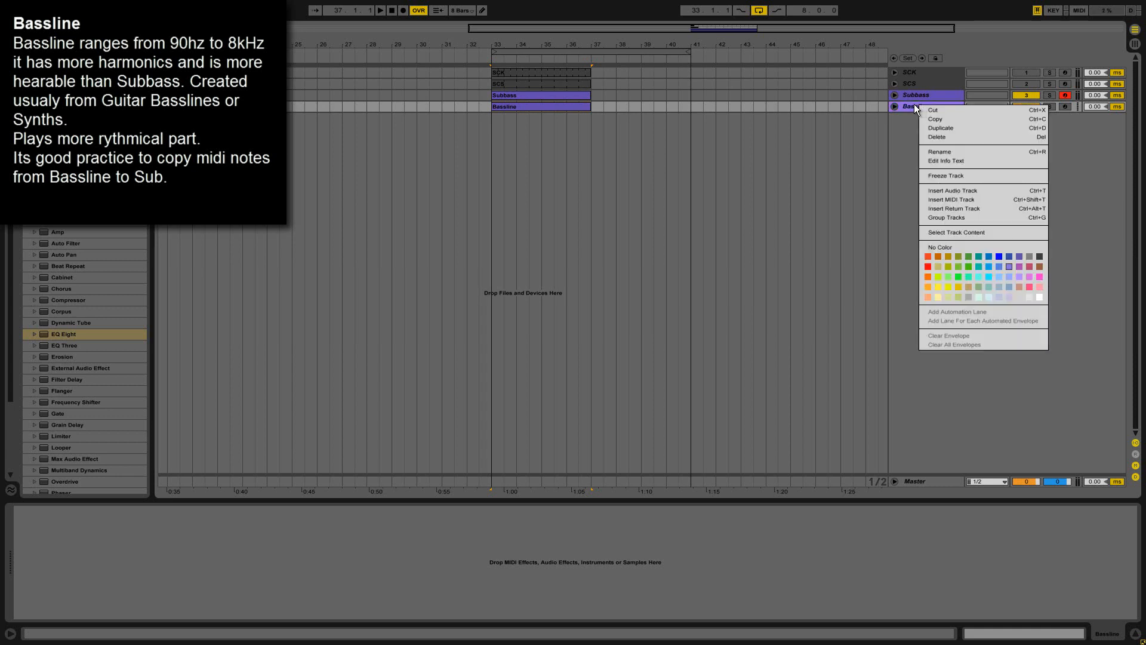
{"action": "right_click", "coordinate": [585, 106]}
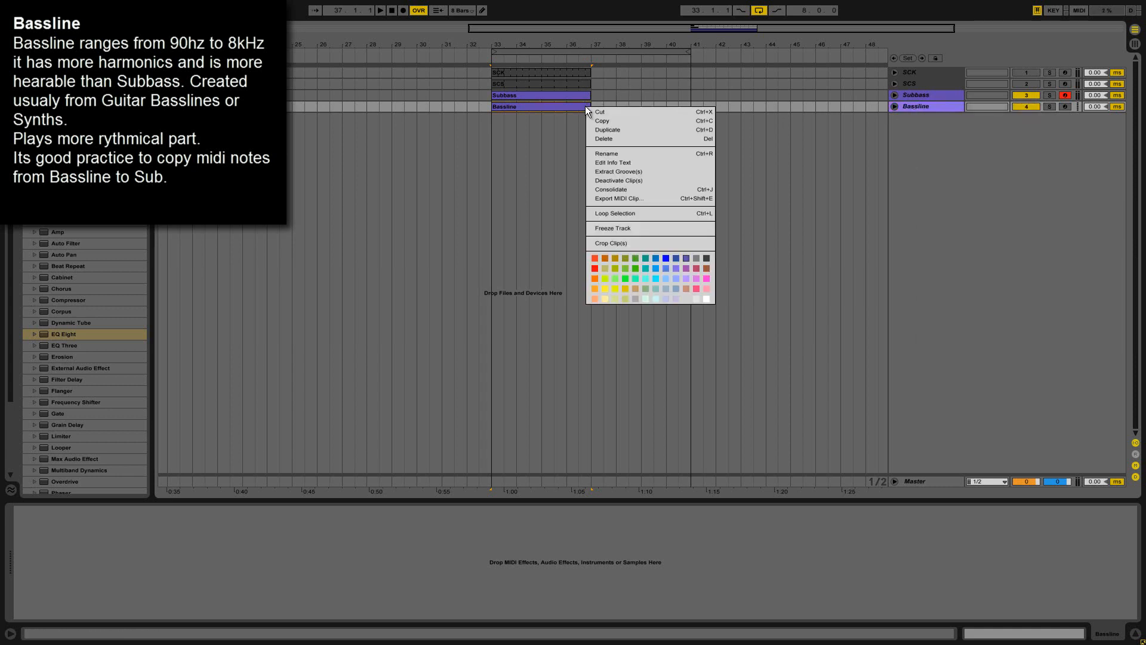
{"action": "left_click", "coordinate": [680, 270]}
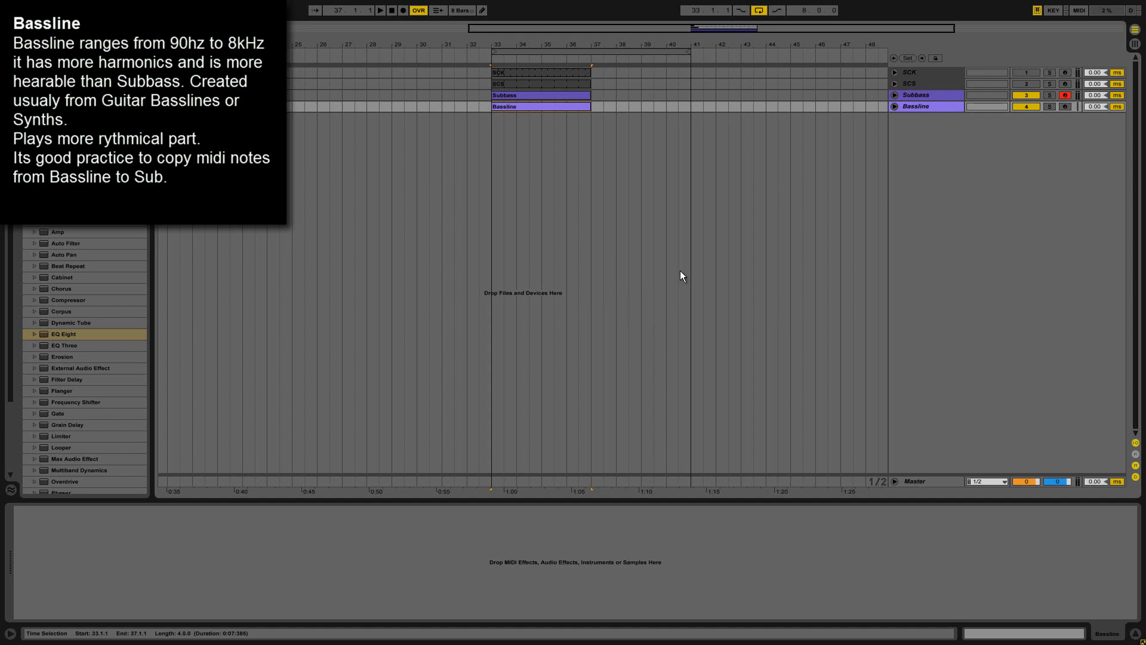
Group the Subbass and Bassline tracks as BASS and colour the group dark purple.
{"action": "left_click", "coordinate": [921, 96]}
{"action": "left_click", "coordinate": [924, 106], "text": "shift"}
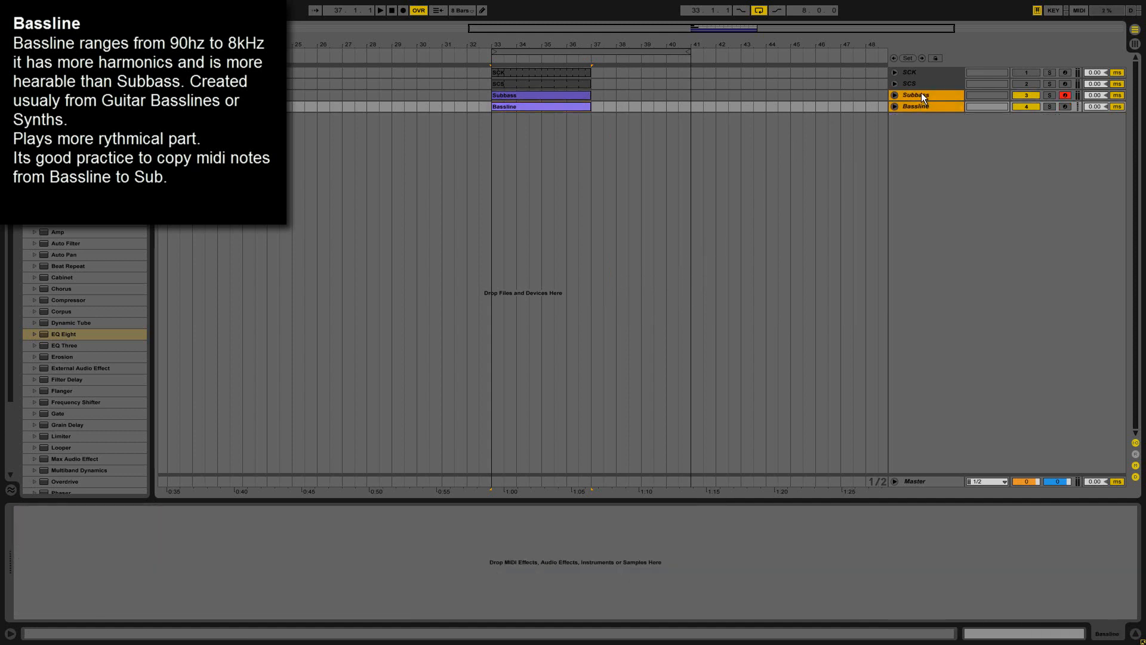
{"action": "right_click", "coordinate": [920, 92]}
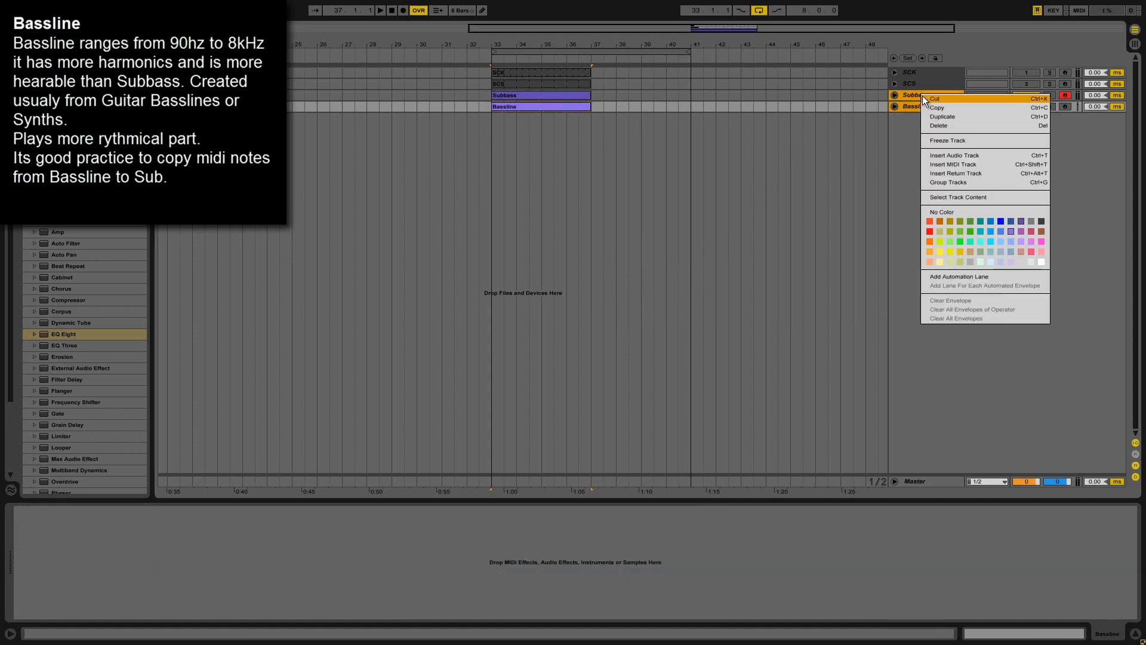
{"action": "left_click", "coordinate": [915, 94]}
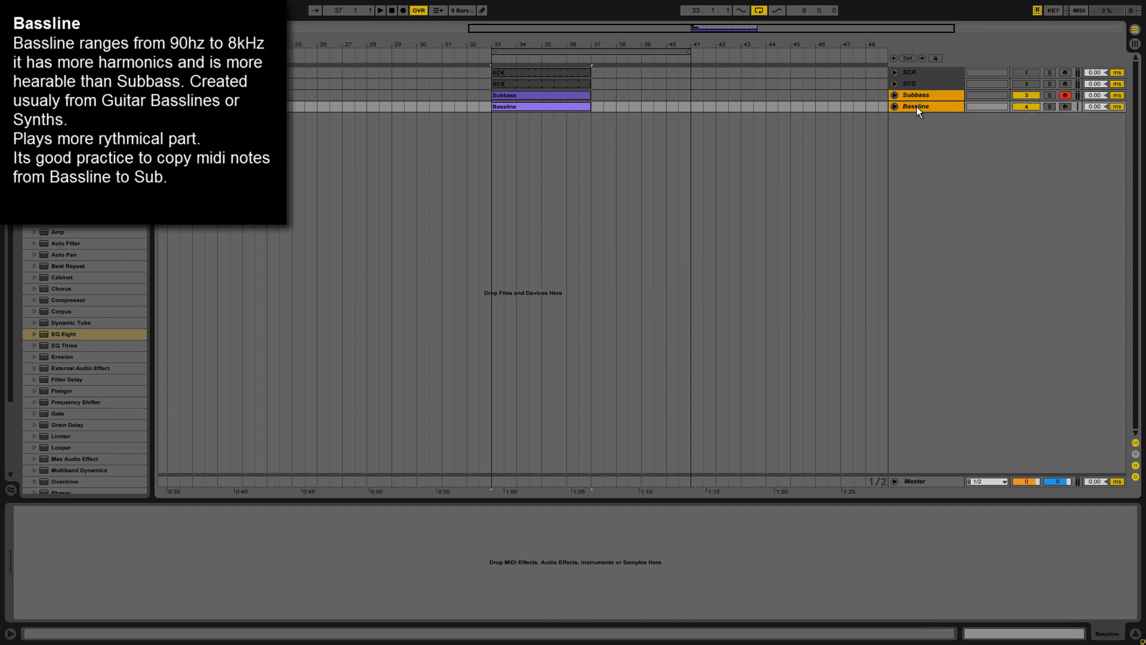
{"action": "left_click", "coordinate": [916, 106]}
{"action": "left_click", "coordinate": [910, 90]}
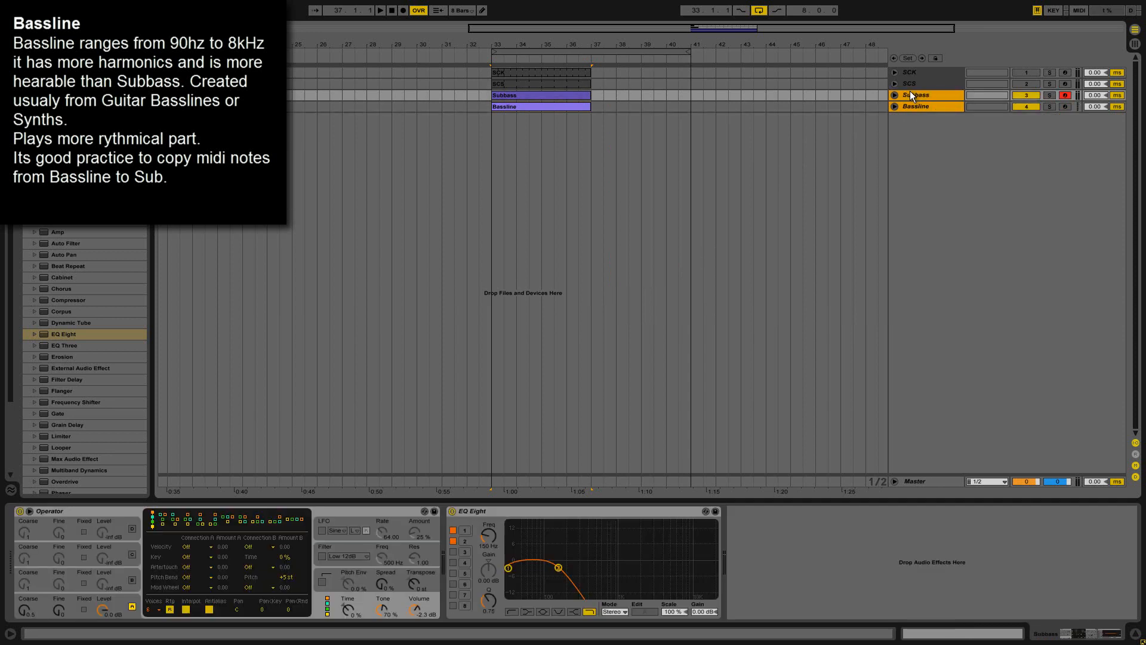
{"action": "right_click", "coordinate": [910, 91]}
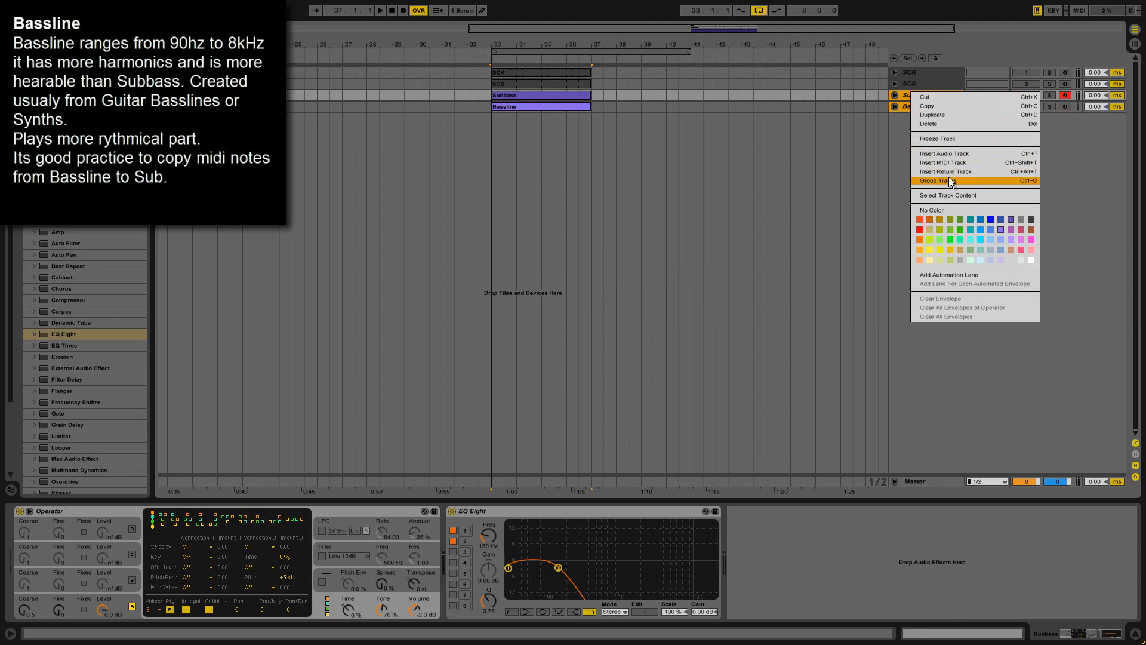
{"action": "left_click", "coordinate": [948, 179]}
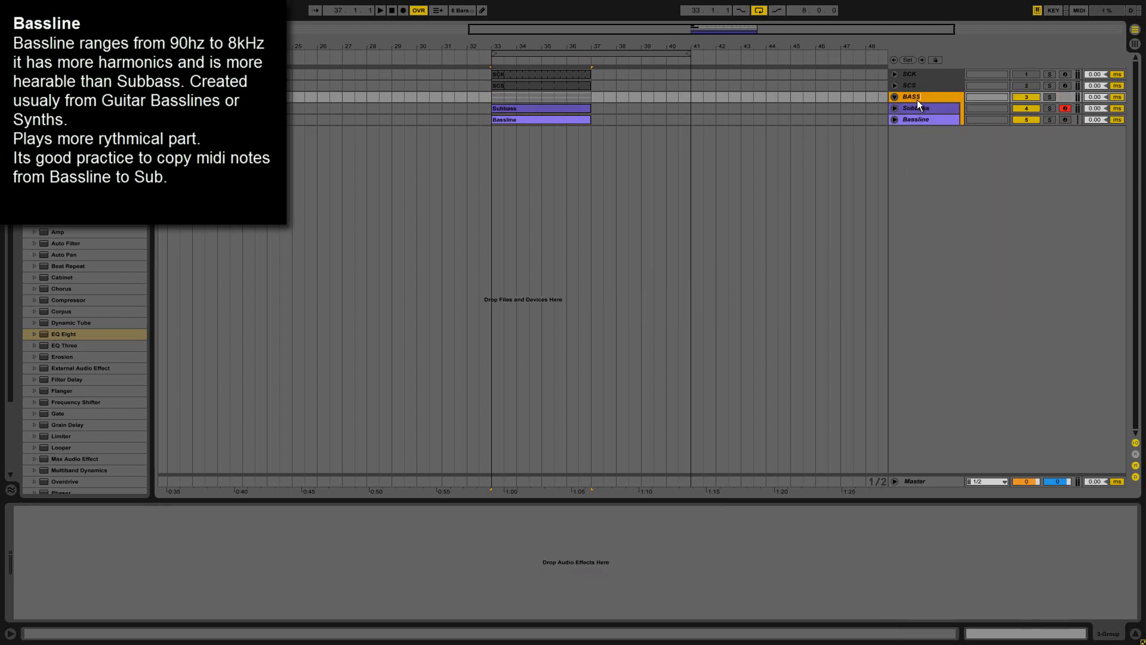
{"action": "right_click", "coordinate": [919, 99]}
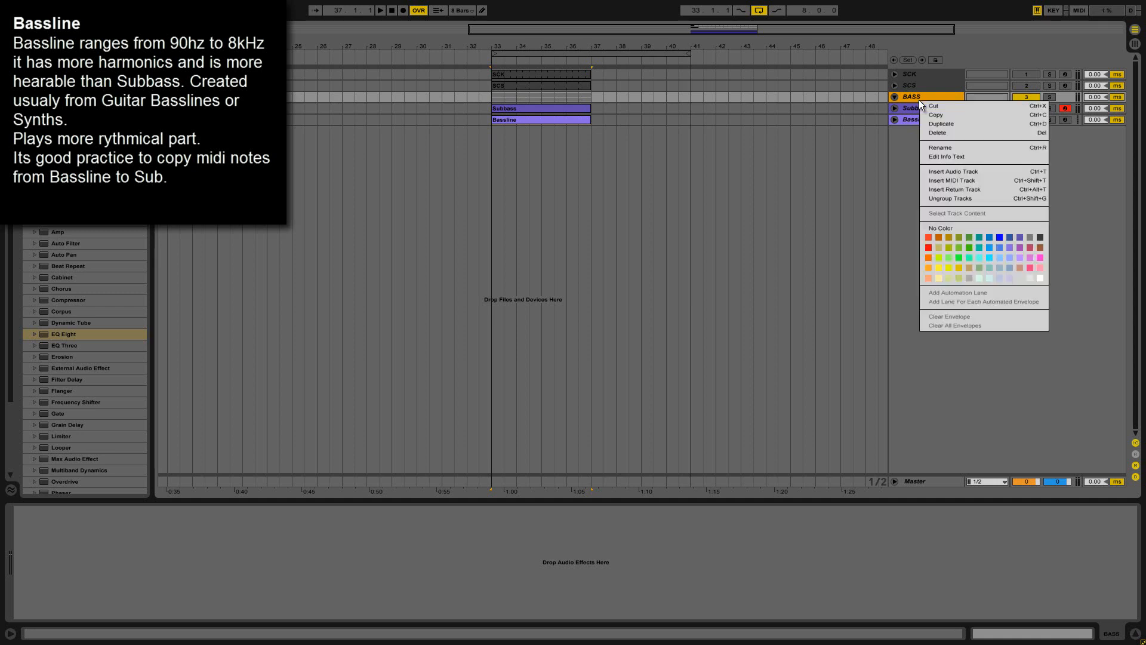
{"action": "left_click", "coordinate": [1020, 237]}
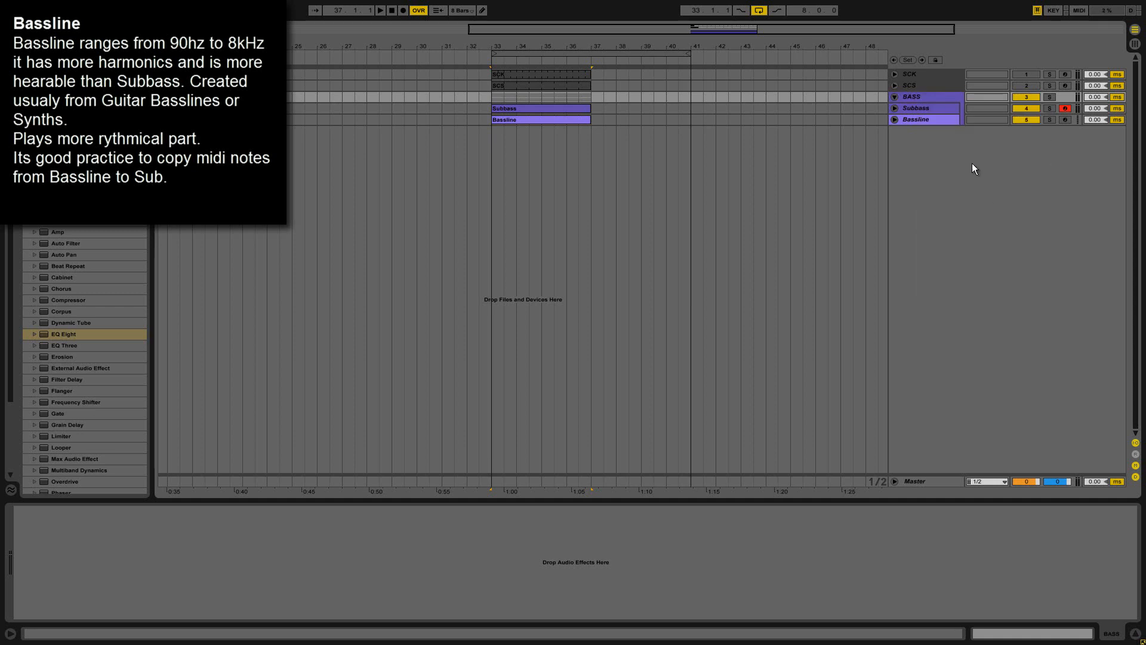
Unfold the Subbass and Bassline tracks and slightly reduce the Subbass track's height.
{"action": "left_click", "coordinate": [895, 108]}
{"action": "left_click", "coordinate": [895, 160]}
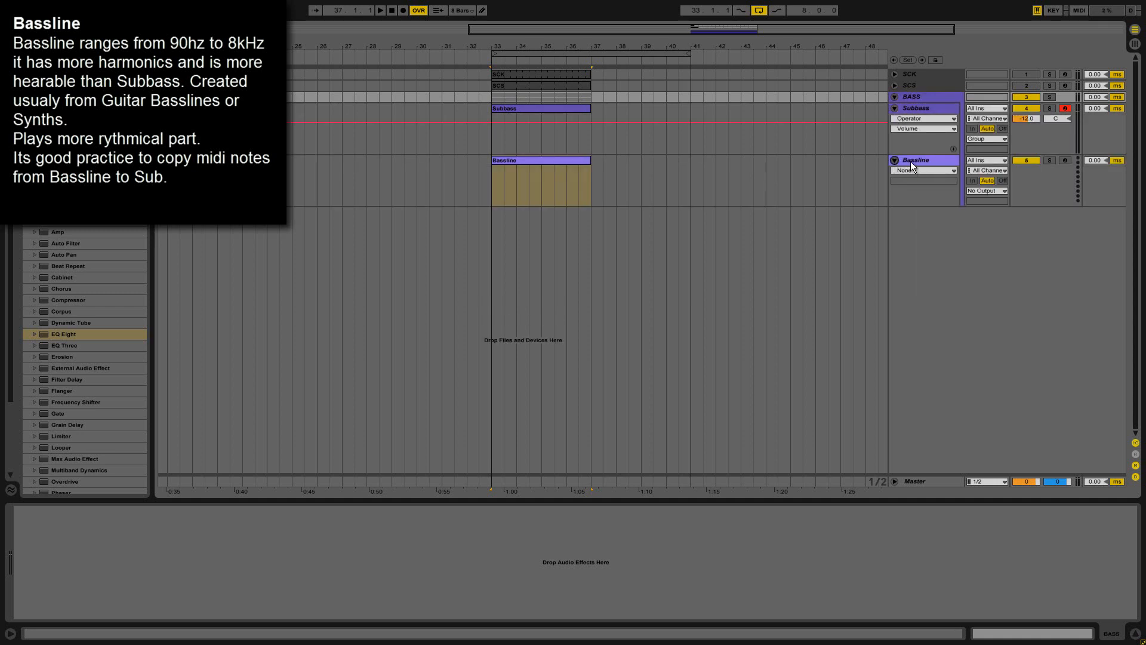
{"action": "left_click_drag", "start_coordinate": [913, 155], "coordinate": [913, 144]}
{"action": "left_click", "coordinate": [916, 152]}
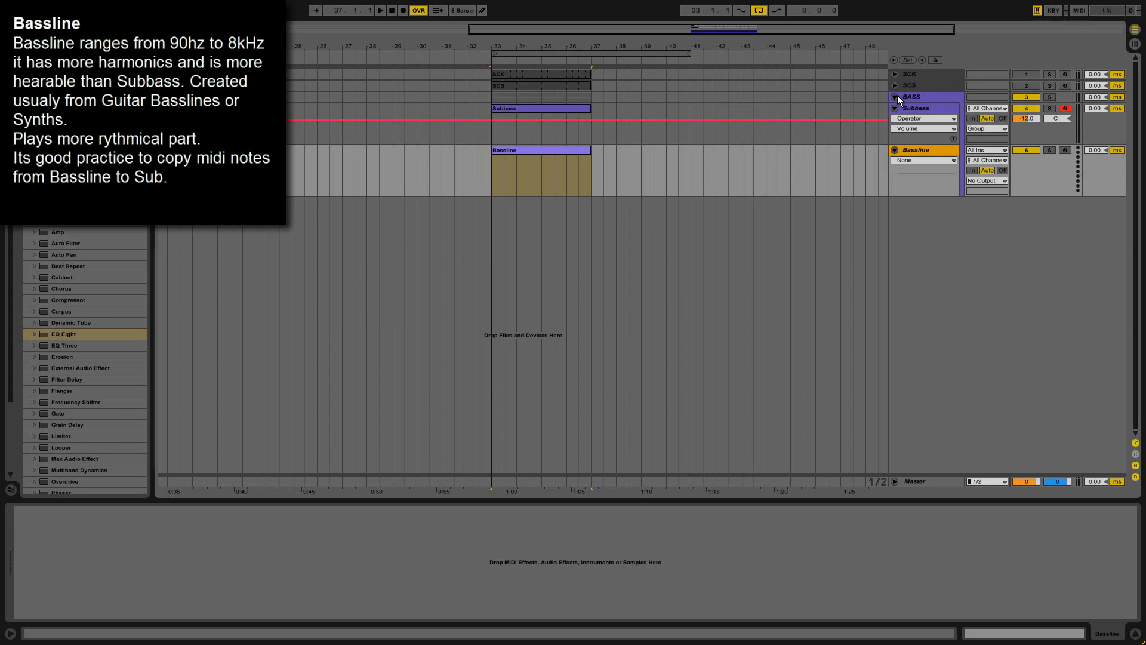
Add Spectrum to the BASS group and examine the subbass in its enlarged display during playback.
{"action": "left_click", "coordinate": [920, 95]}
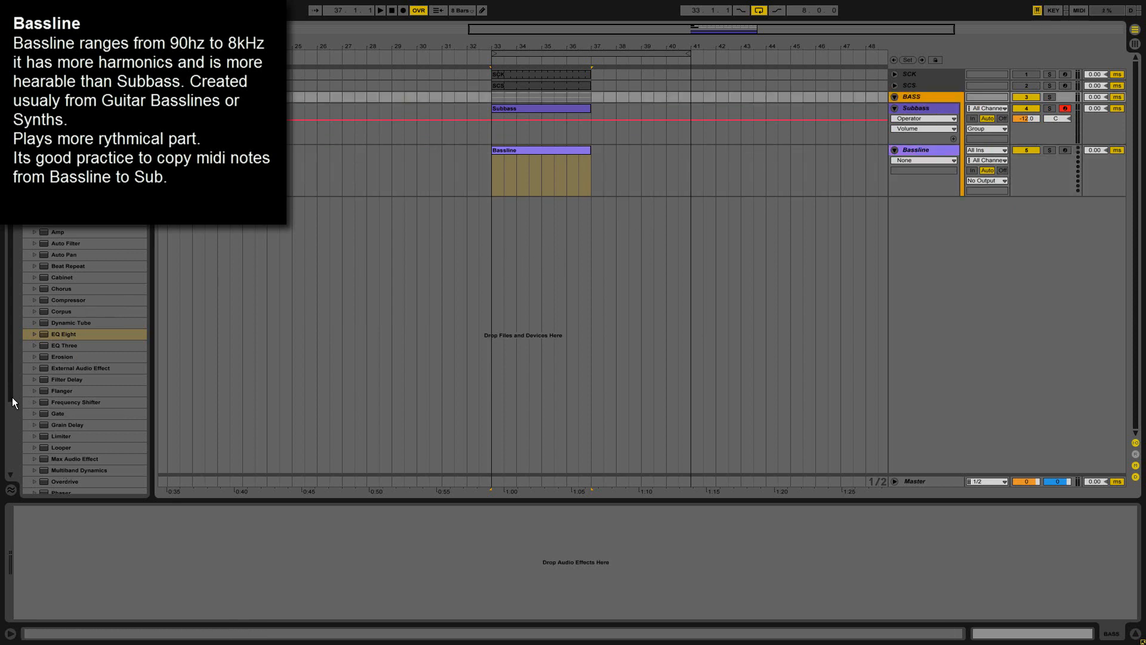
{"action": "left_click_drag", "start_coordinate": [12, 397], "coordinate": [176, 540]}
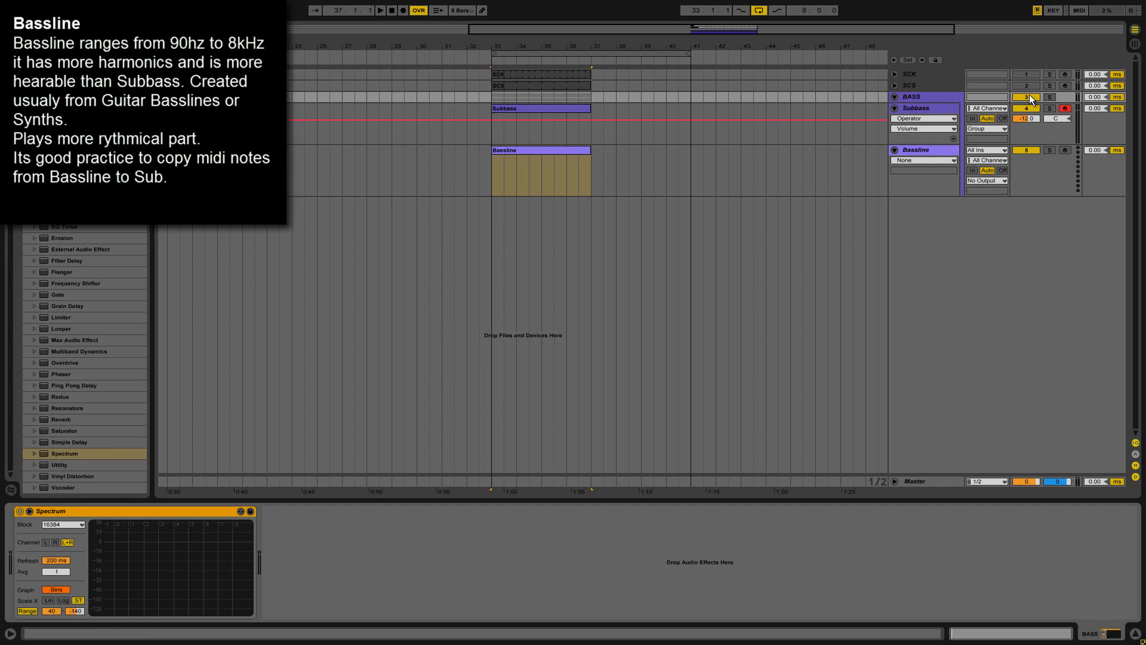
{"action": "key", "text": "a"}
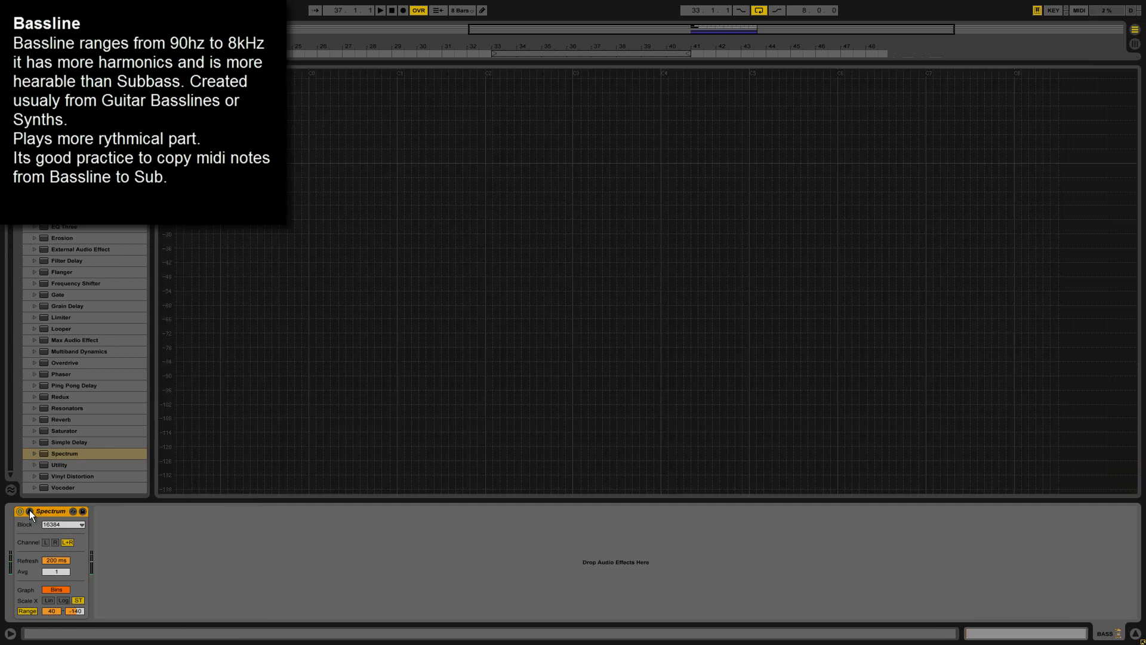
{"action": "left_click", "coordinate": [29, 511]}
{"action": "left_click_drag", "start_coordinate": [397, 63], "coordinate": [416, 21]}
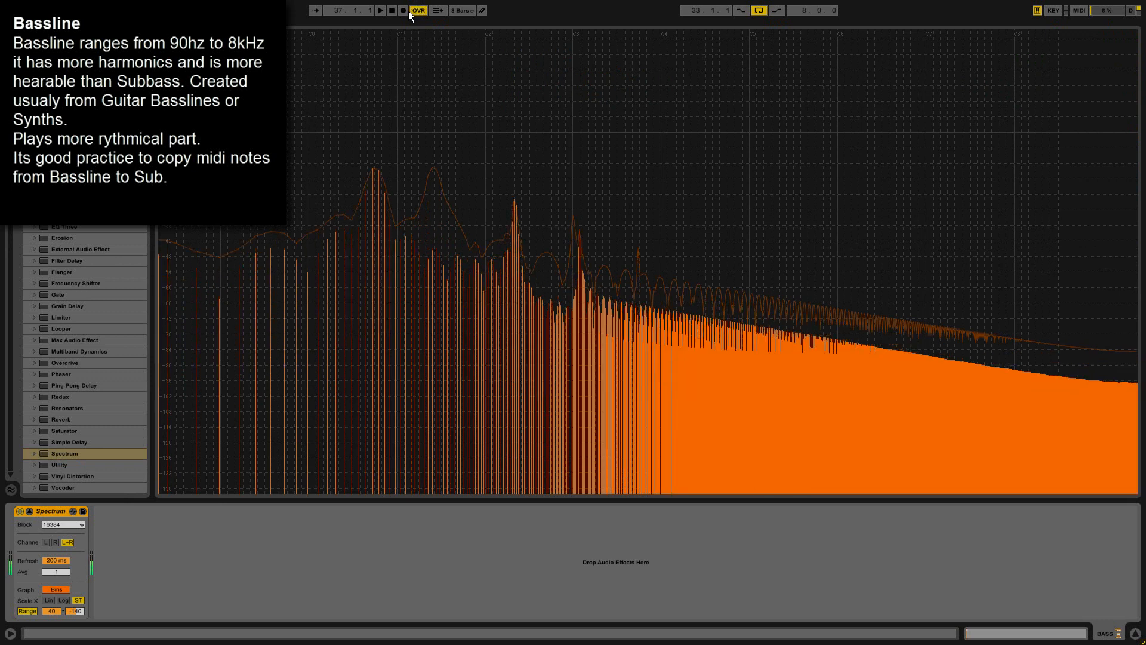
{"action": "left_click", "coordinate": [28, 511]}
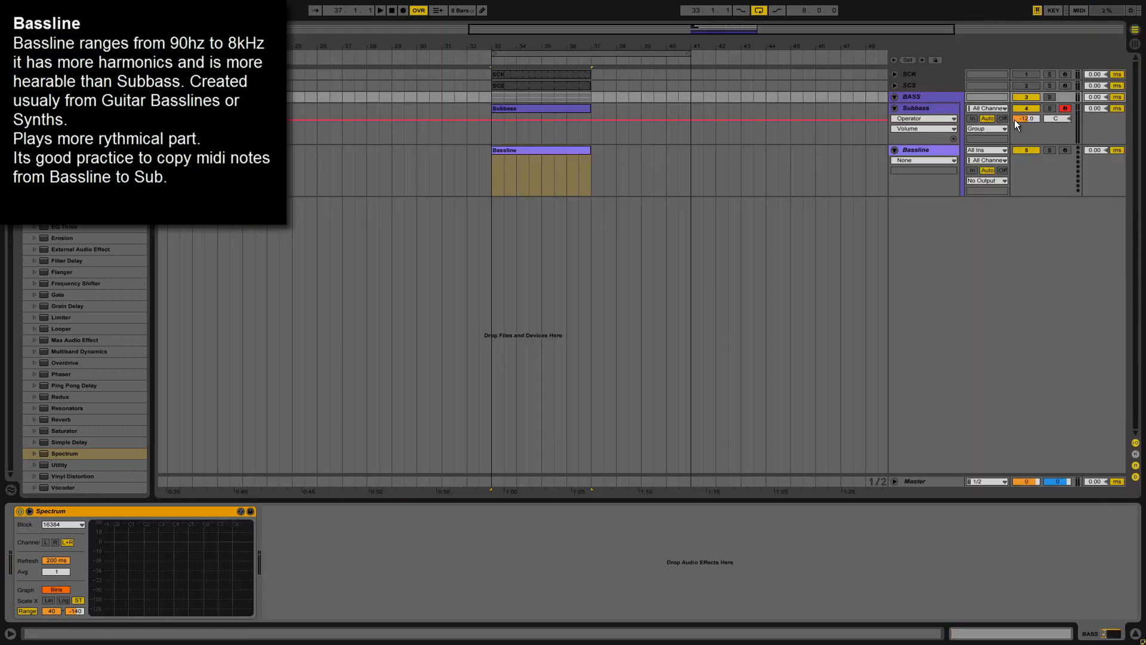
{"action": "left_click", "coordinate": [932, 98]}
{"action": "left_click", "coordinate": [894, 96]}
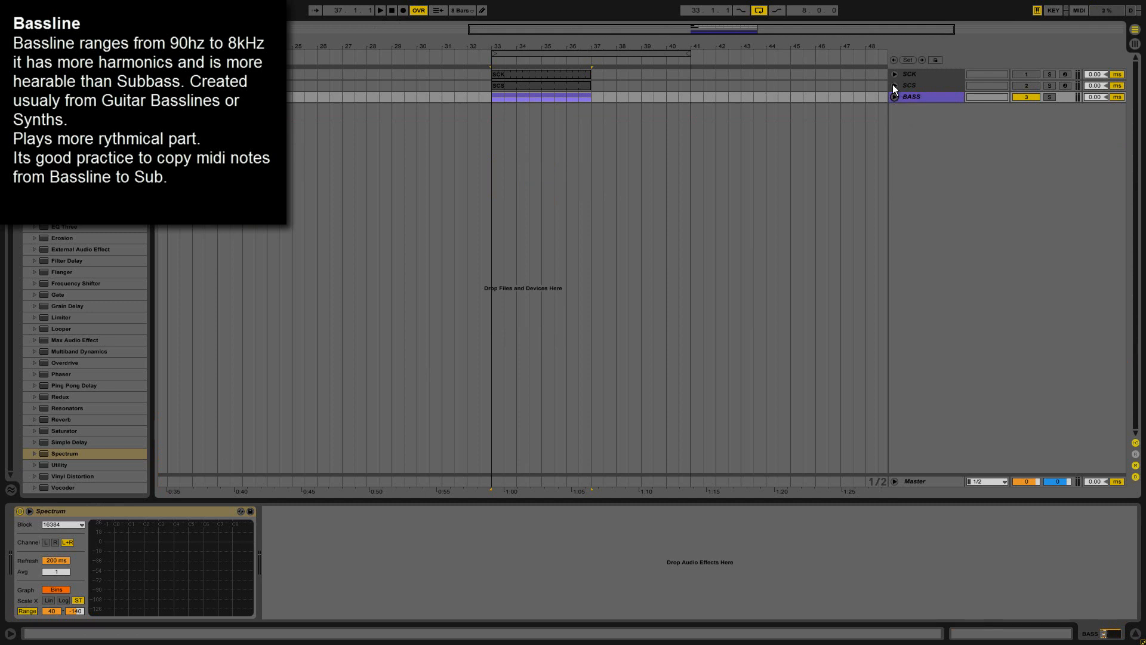
{"action": "left_click", "coordinate": [894, 97]}
Add EQ Eight to the Bassline track and set its band 1 low cut to 100 Hz.
{"action": "left_click", "coordinate": [926, 151]}
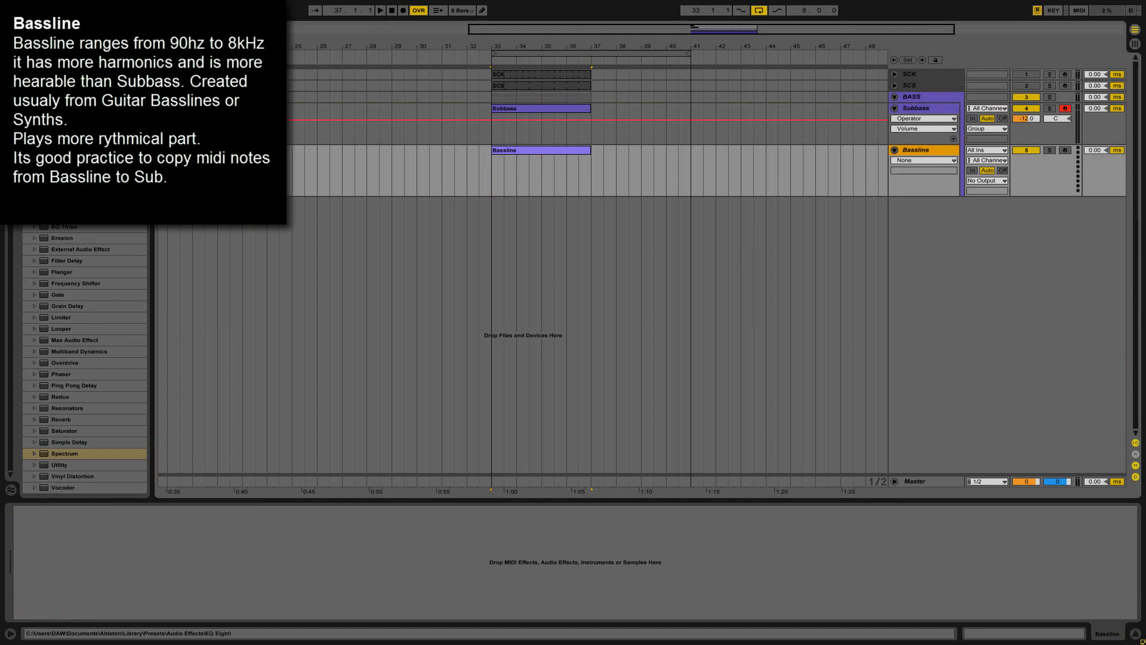
{"action": "left_click_drag", "start_coordinate": [59, 215], "coordinate": [156, 561]}
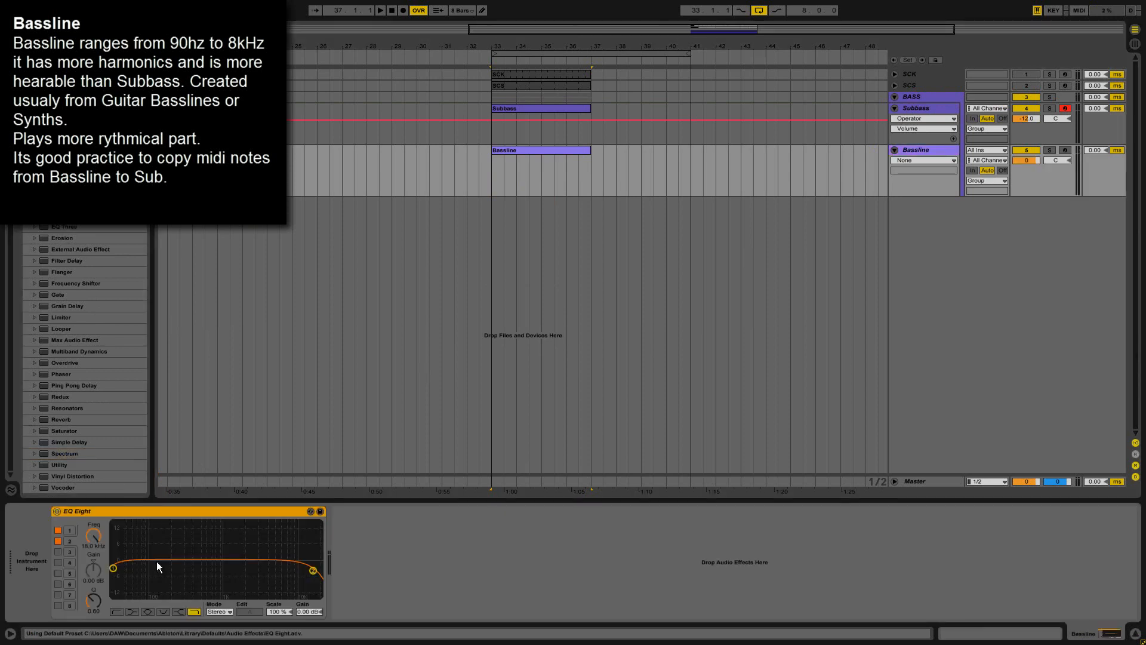
{"action": "left_click", "coordinate": [114, 569]}
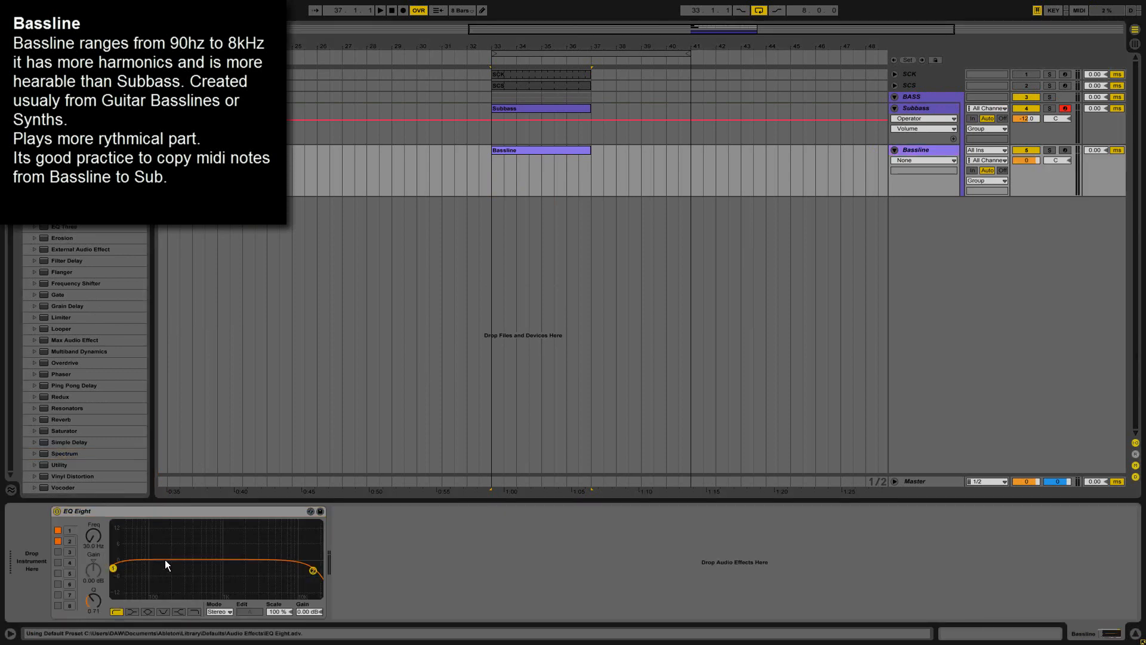
{"action": "left_click", "coordinate": [92, 549]}
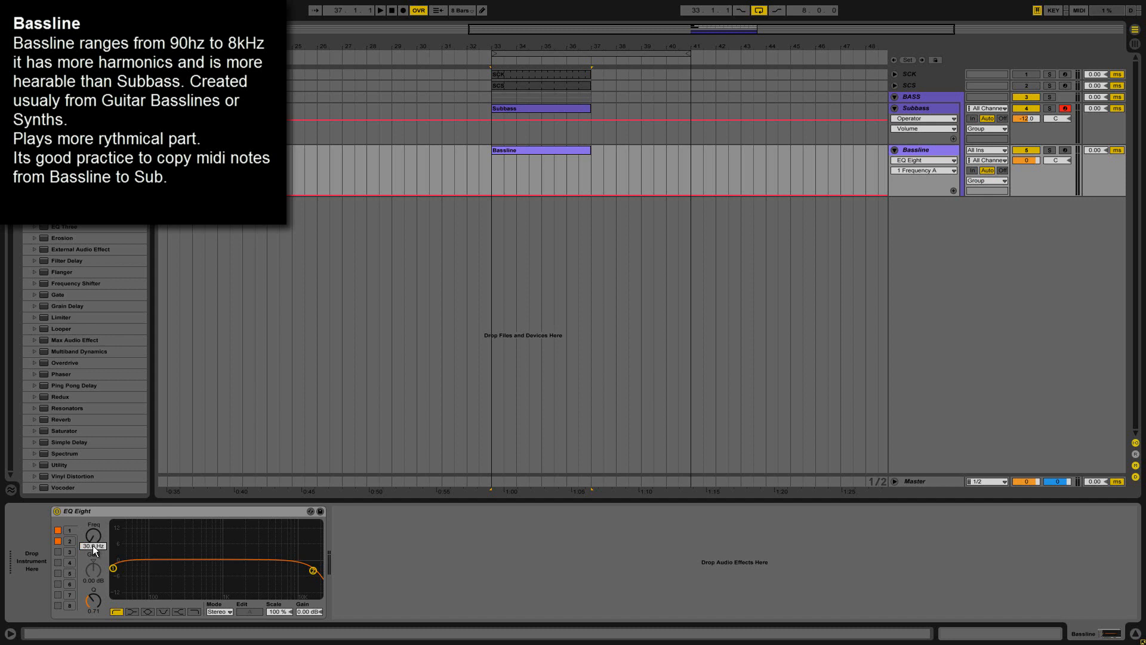
{"action": "type", "text": "100"}
{"action": "key", "text": "Return"}
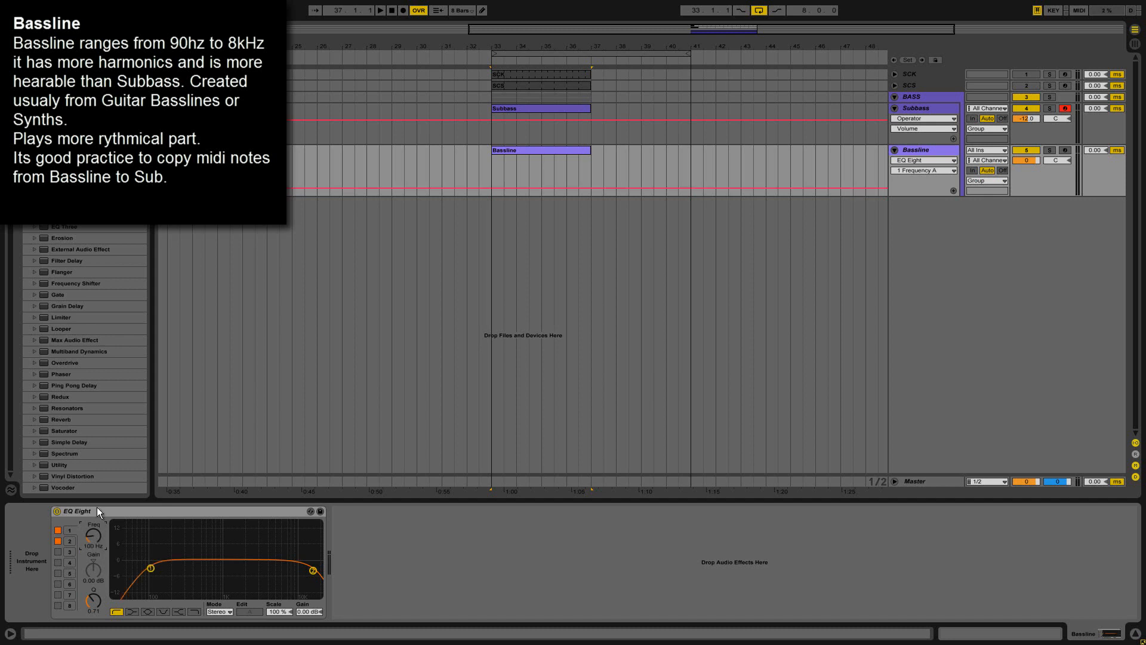
Check the frequency settings of bands 2 and 1 in the Bassline's EQ Eight.
{"action": "left_click", "coordinate": [312, 571]}
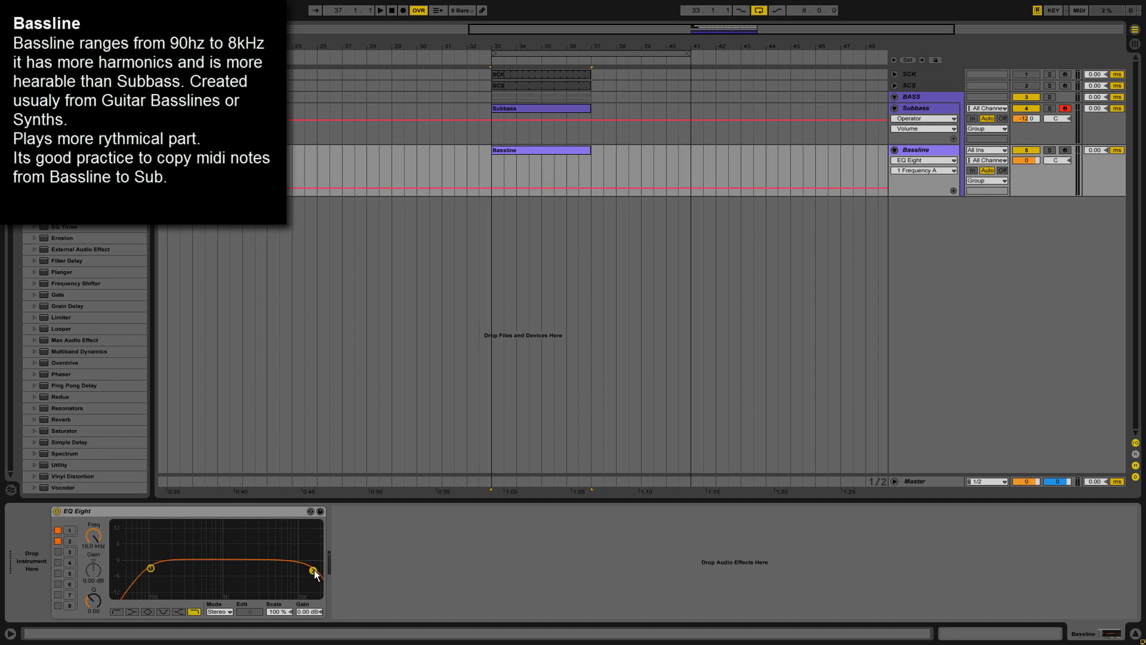
{"action": "left_click", "coordinate": [87, 547]}
{"action": "left_click", "coordinate": [148, 511]}
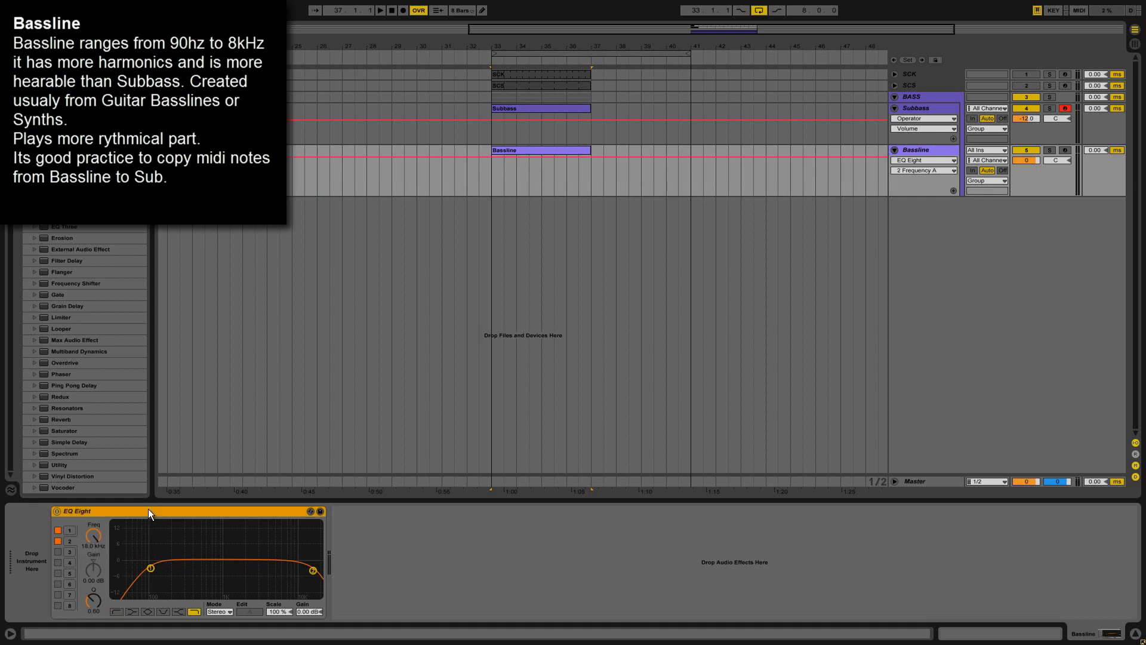
{"action": "left_click", "coordinate": [151, 568]}
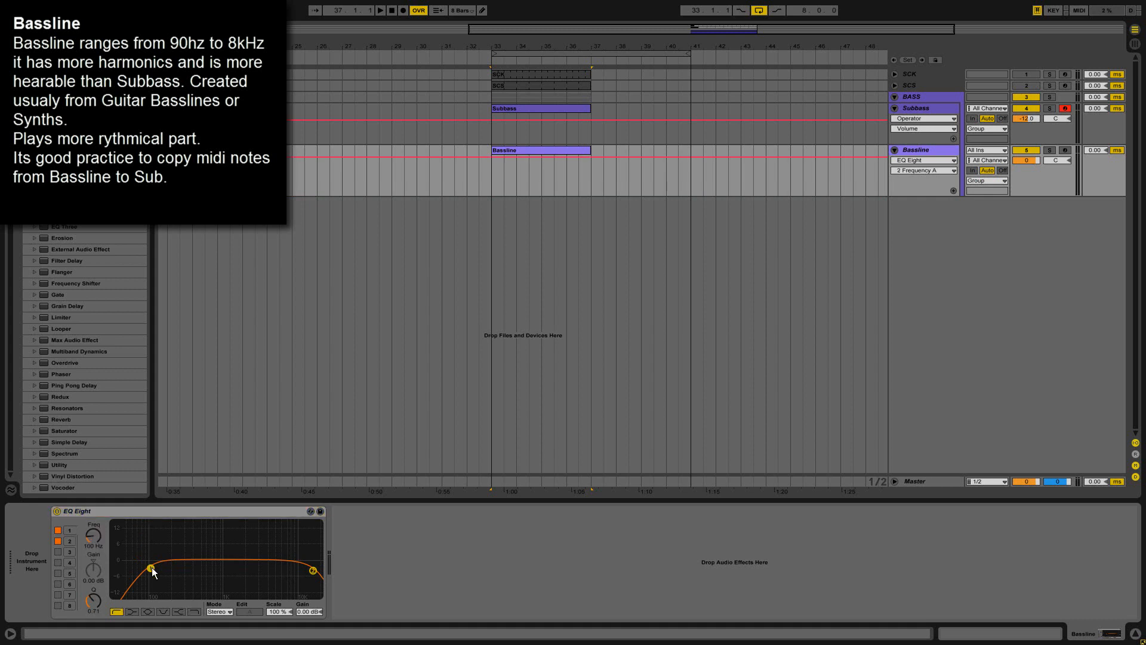
{"action": "left_click", "coordinate": [86, 532]}
{"action": "left_click", "coordinate": [138, 510]}
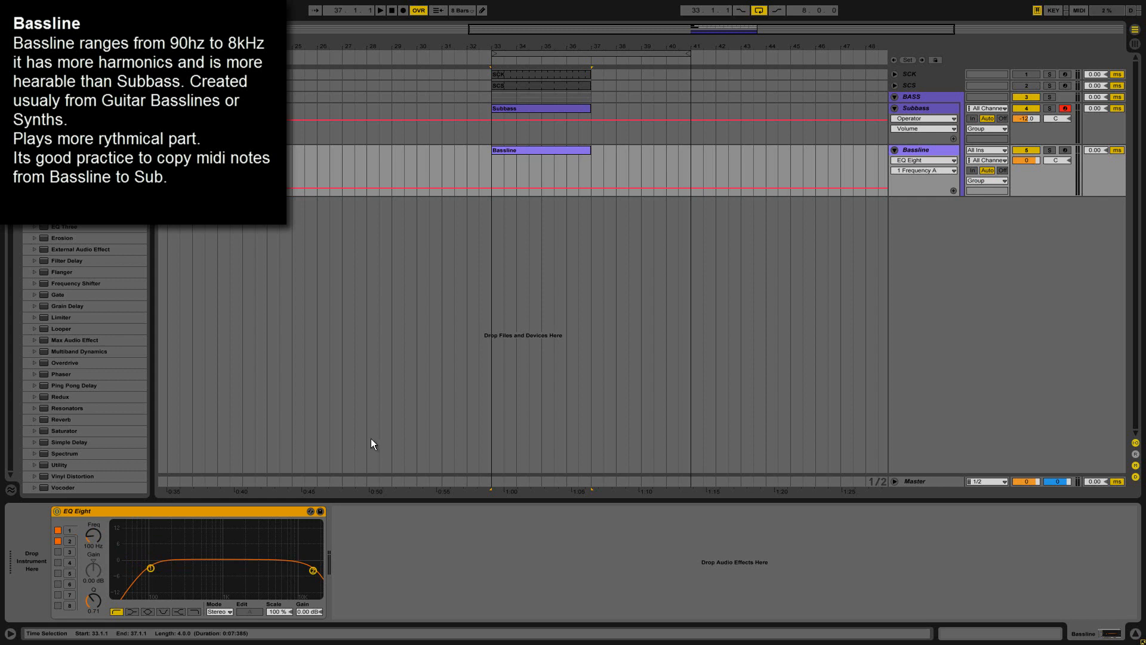
Select the BASS group and fold it to hide its tracks.
{"action": "left_click", "coordinate": [912, 96]}
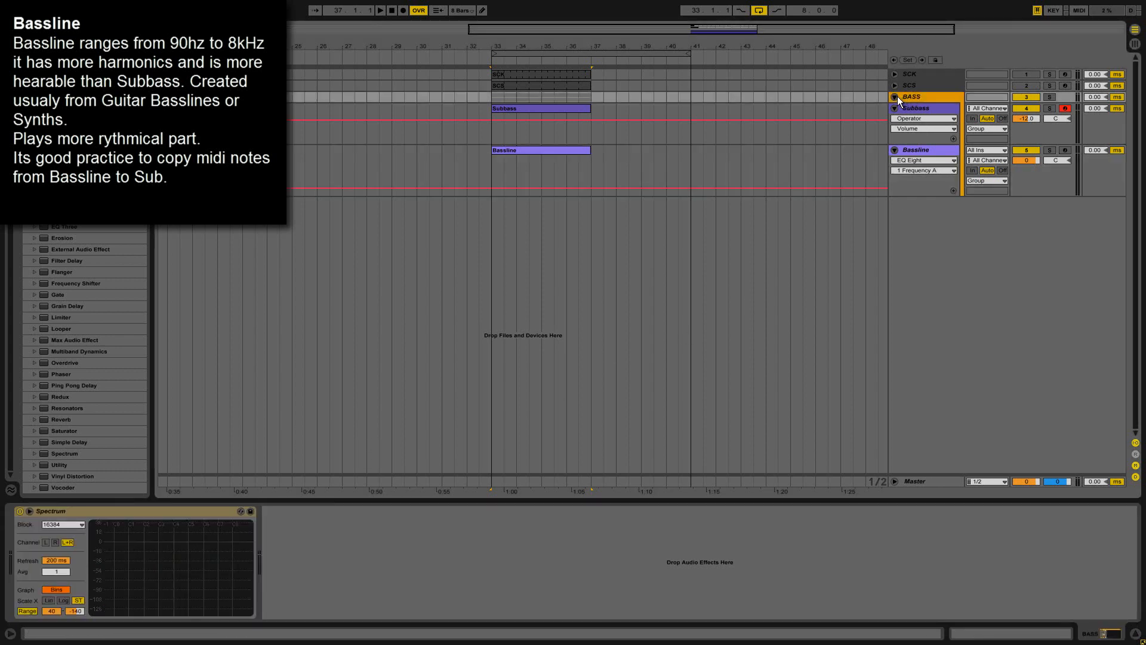
{"action": "left_click", "coordinate": [896, 97]}
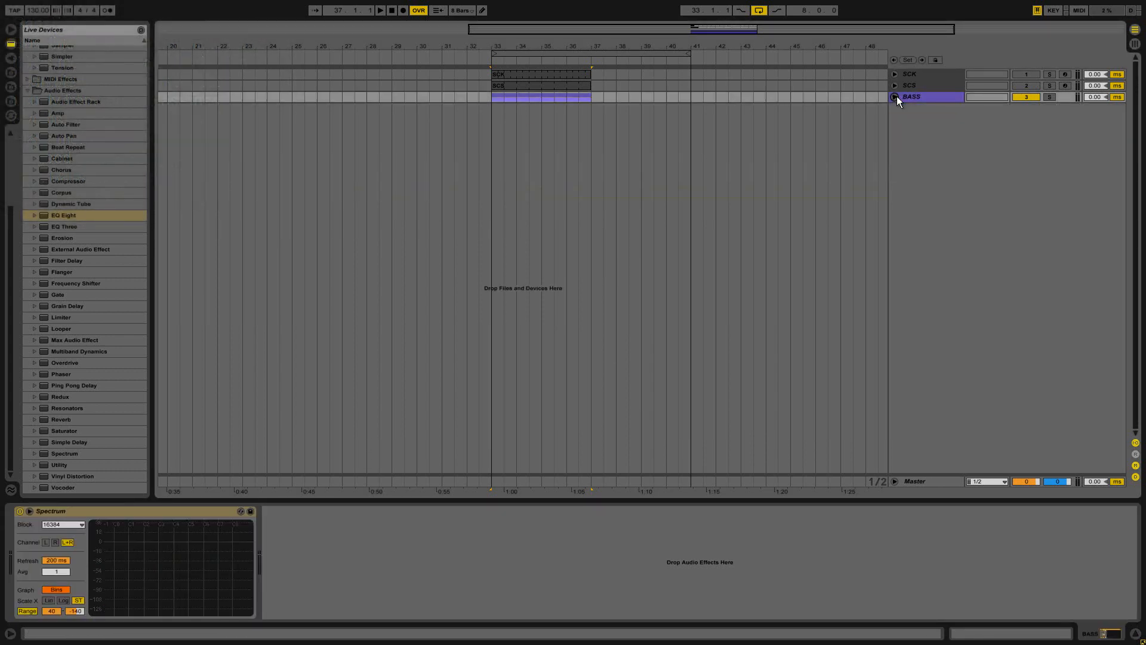